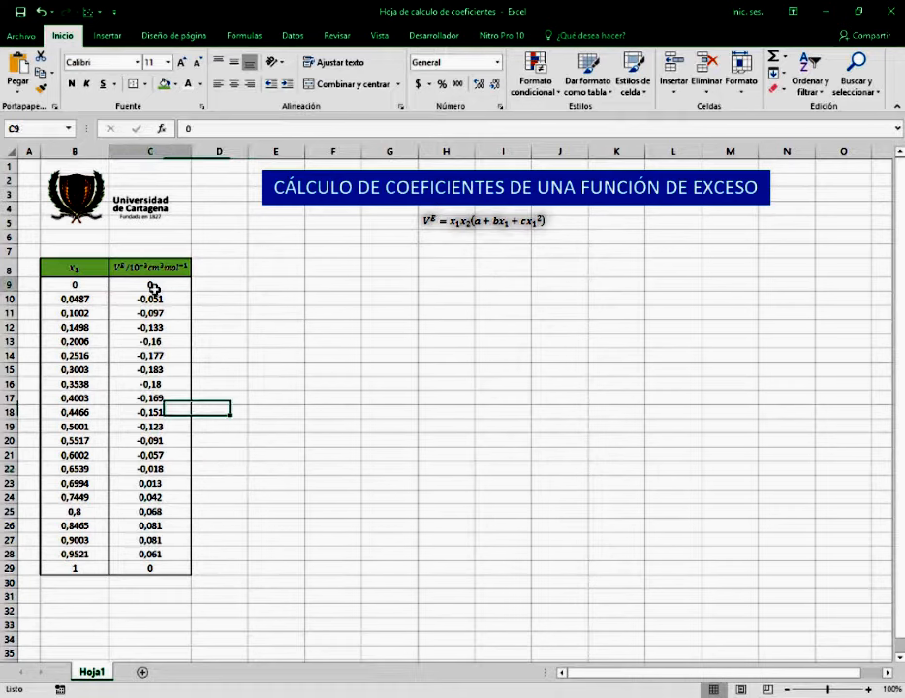
- Insert an entire column between the x₁ and V^E columns and head it x₂ in C8
right_click(153, 285)
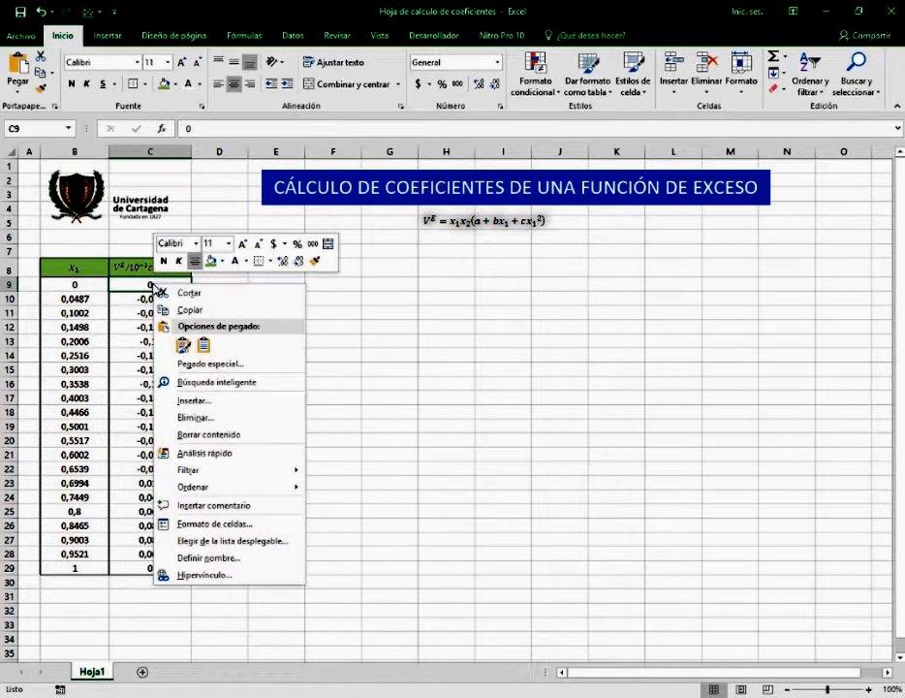
click(193, 399)
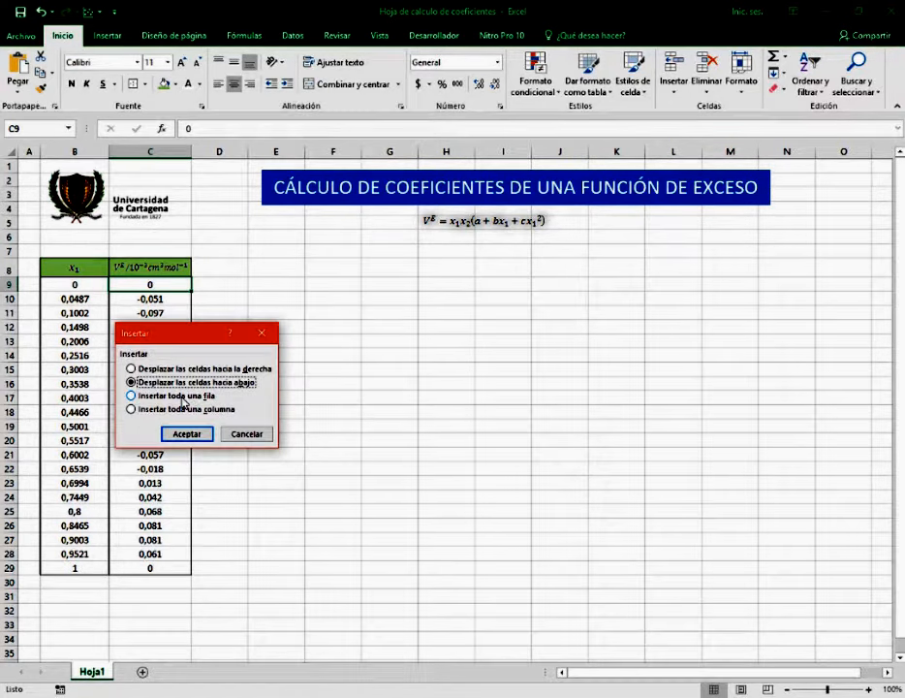
click(136, 410)
click(183, 433)
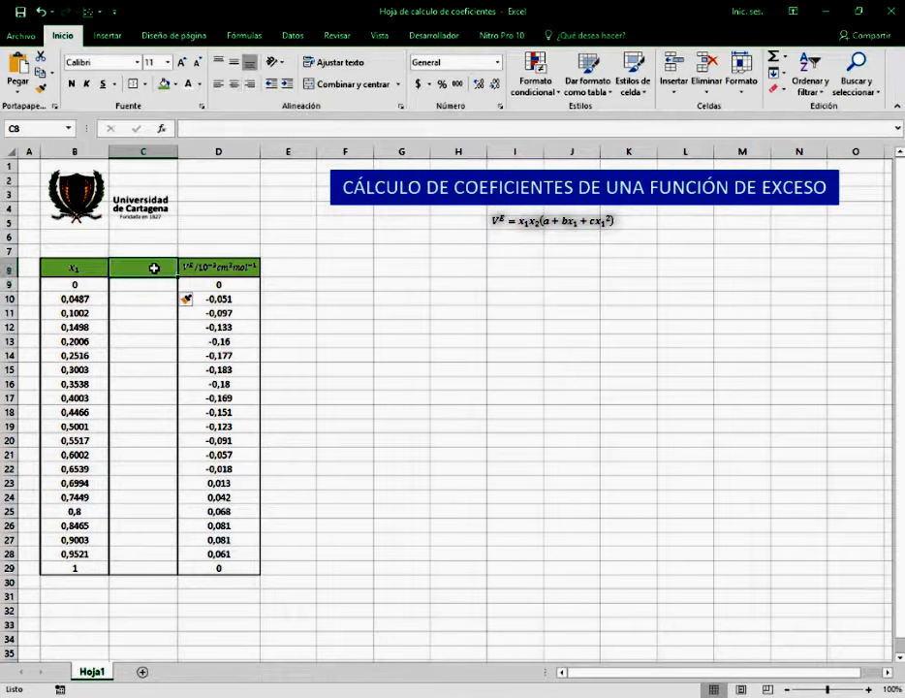
click(143, 325)
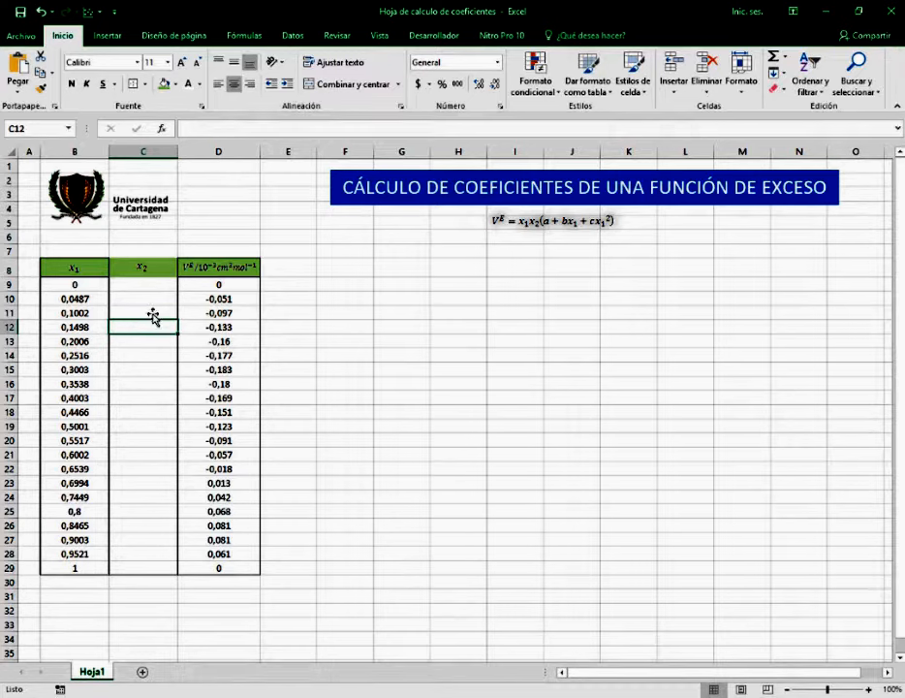
click(166, 266)
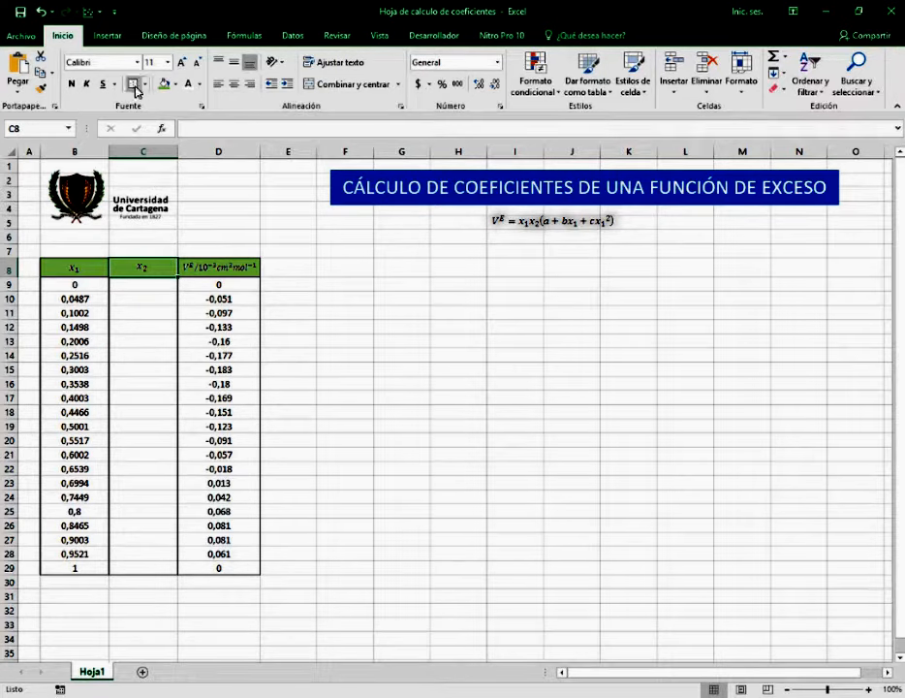
click(138, 383)
- Calculate x₂ in C9 with =1-B9 and fill the formula down to C29
click(132, 287)
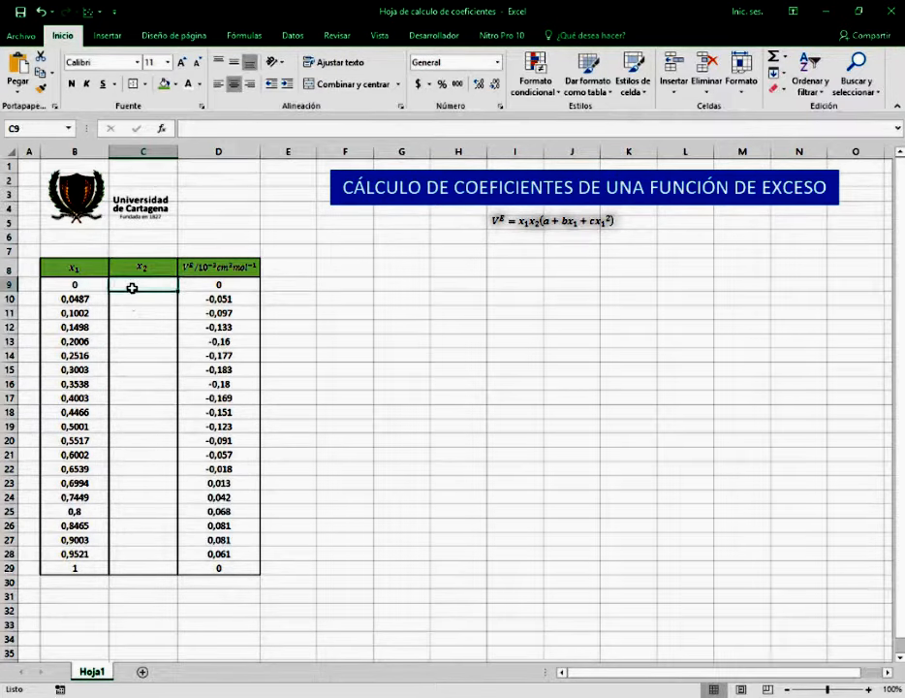
text(=)
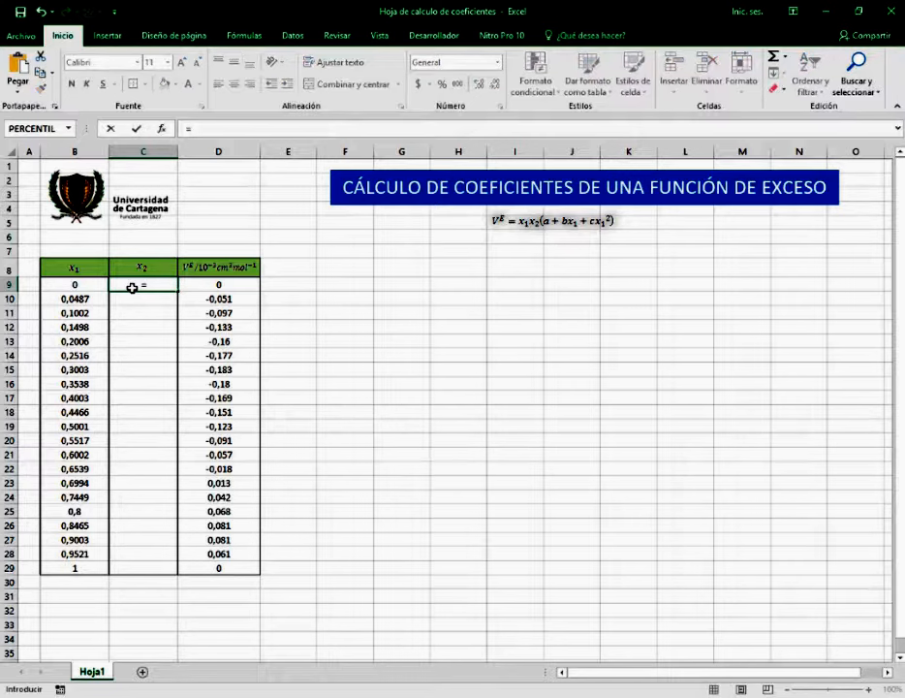
text(1-)
click(99, 282)
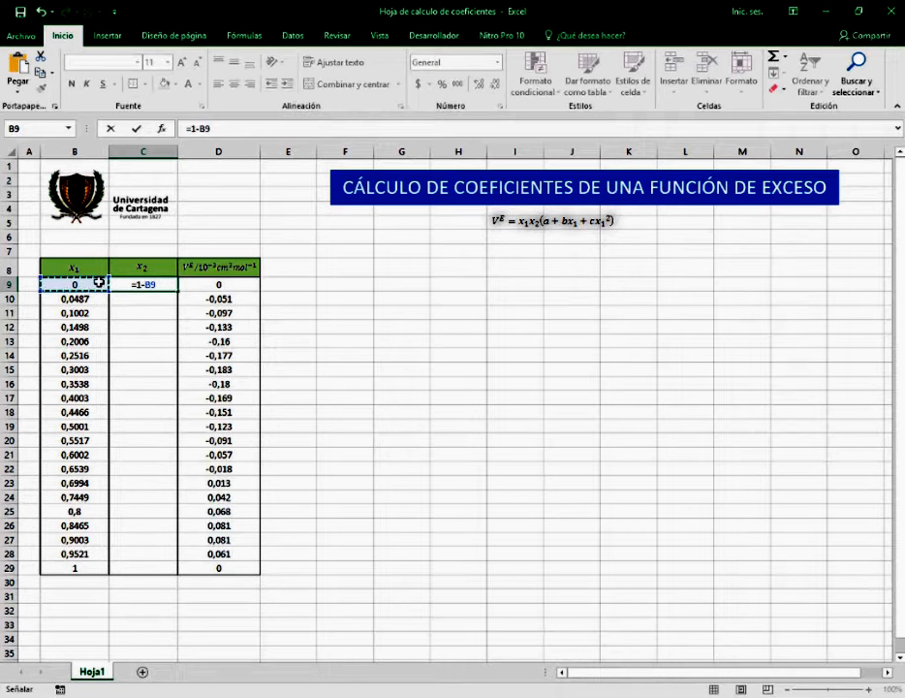
key(Return)
click(126, 286)
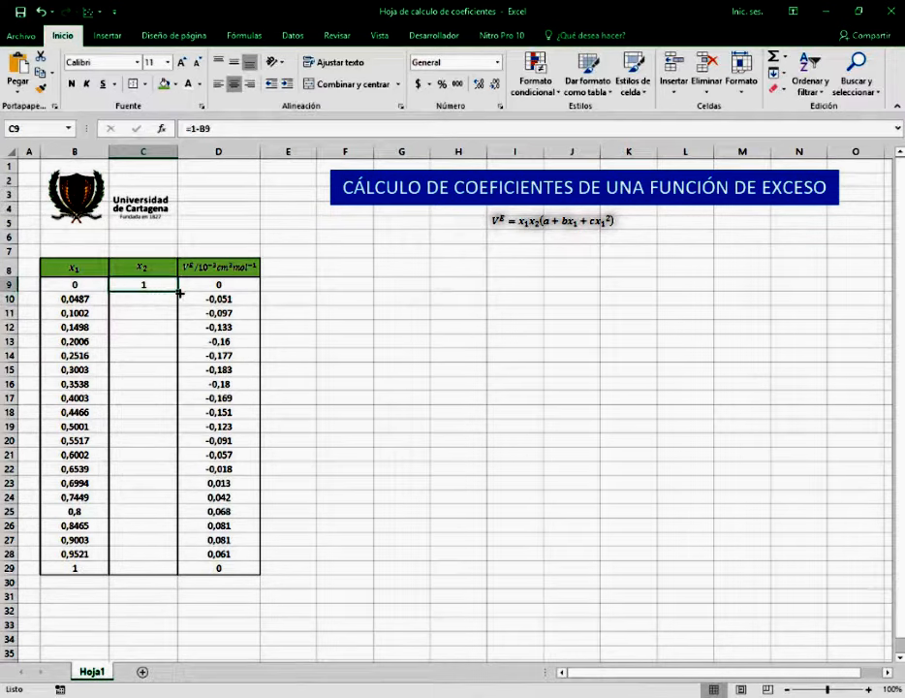
drag(179, 291, 188, 572)
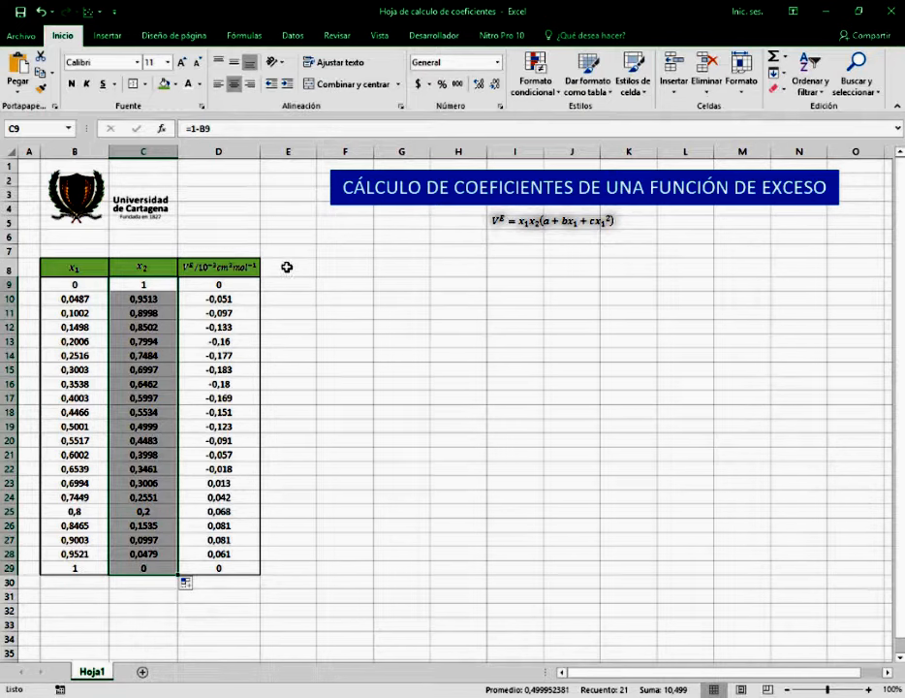
- Label D7 "Experimental" and E7 "Calculado" above the table headers
click(222, 250)
text(Ex)
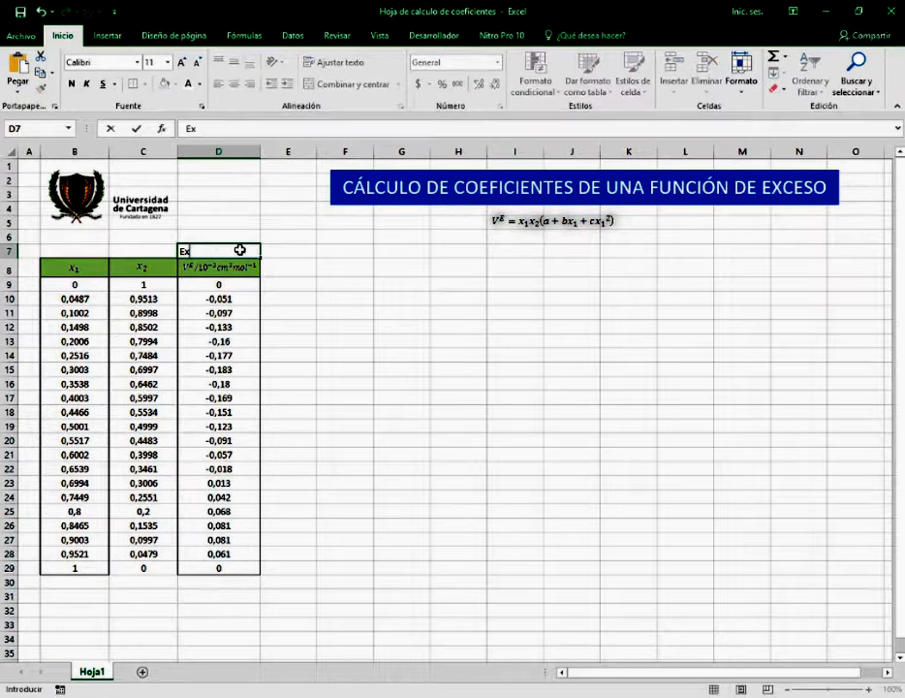
text(perimental)
key(Tab)
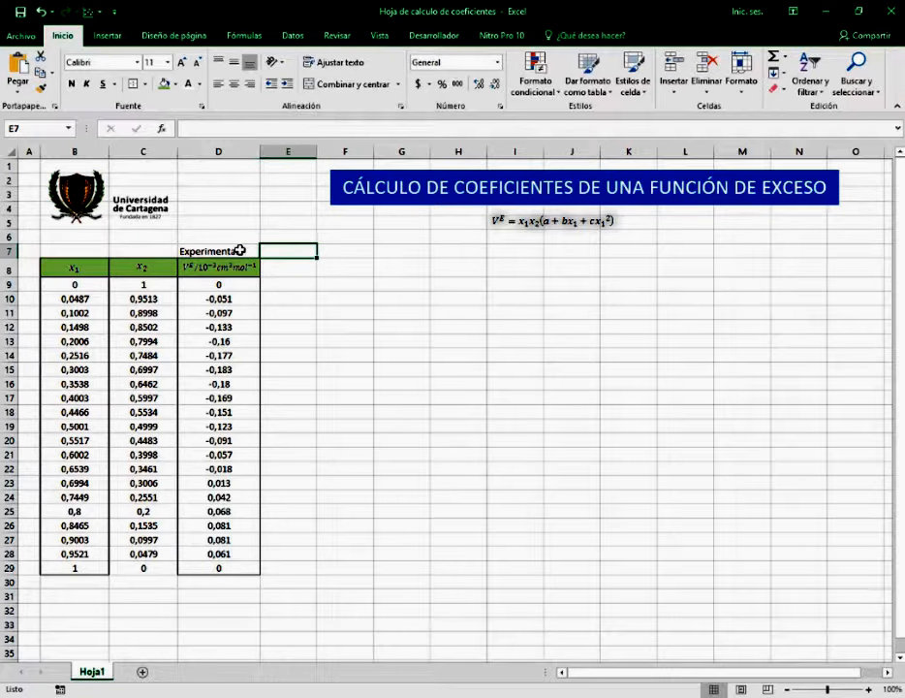
text(Calculado)
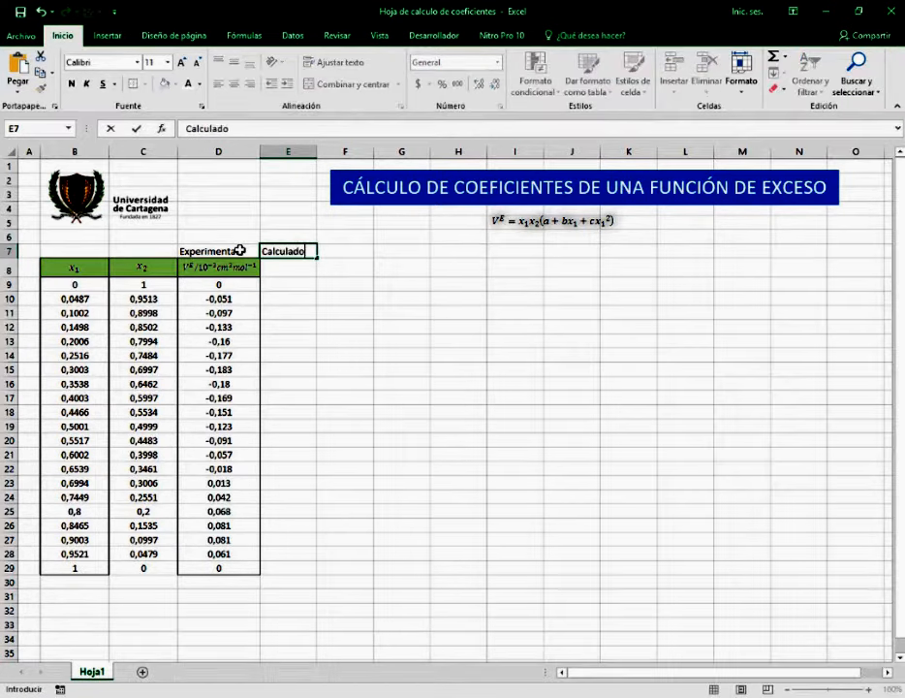
click(289, 285)
- Give column E the same V^E header as column D, and border and centre the labels in D7:E7
click(252, 255)
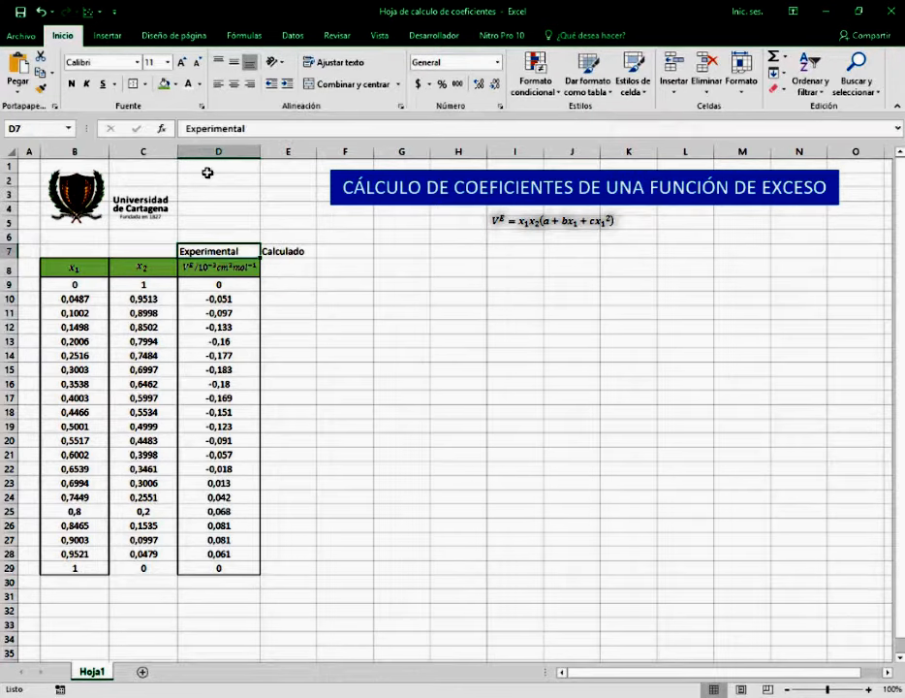
click(286, 251)
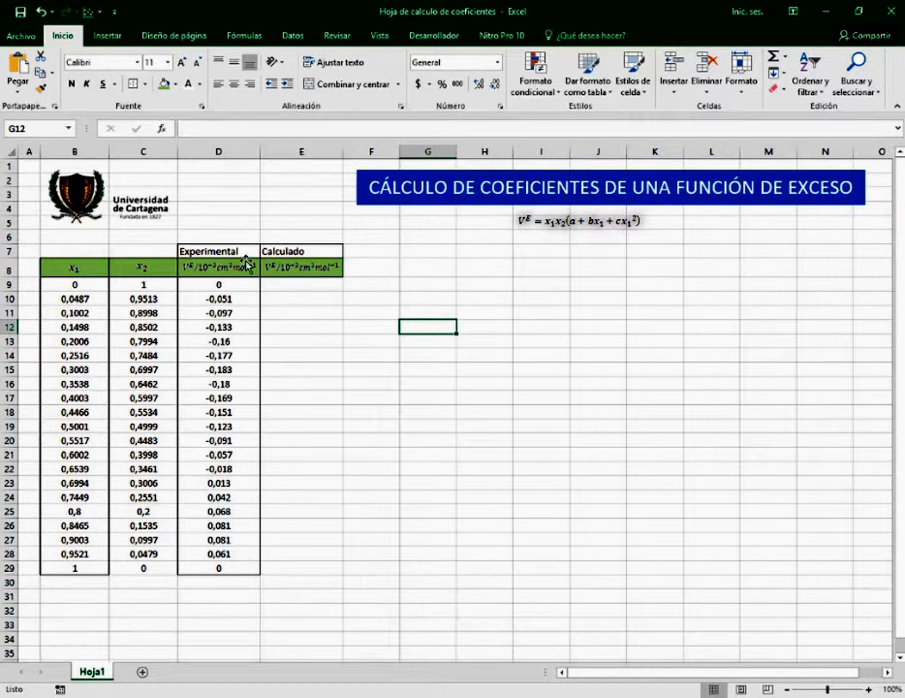
drag(242, 251, 286, 251)
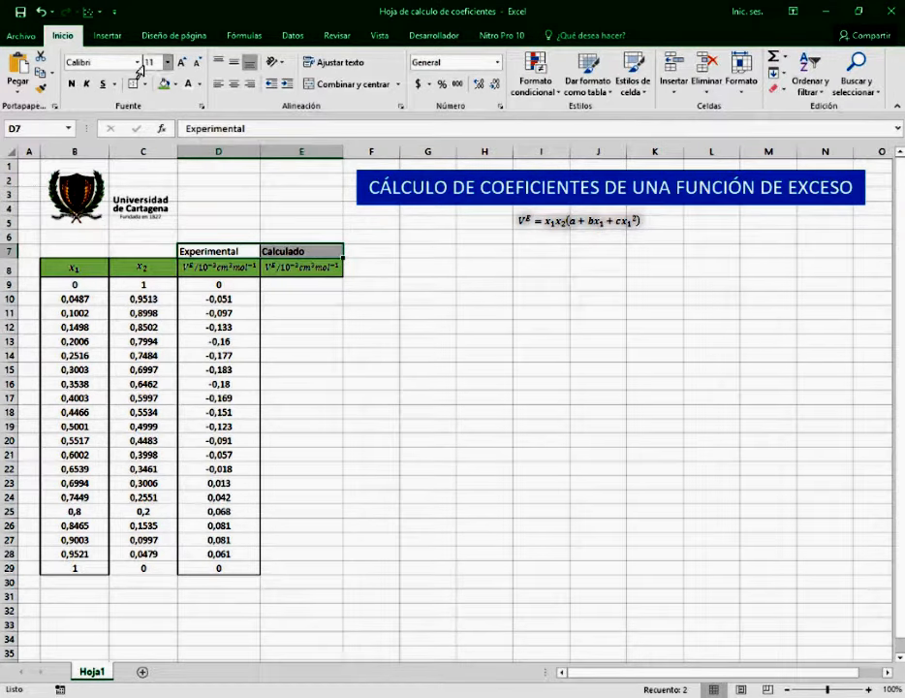
click(234, 85)
click(388, 350)
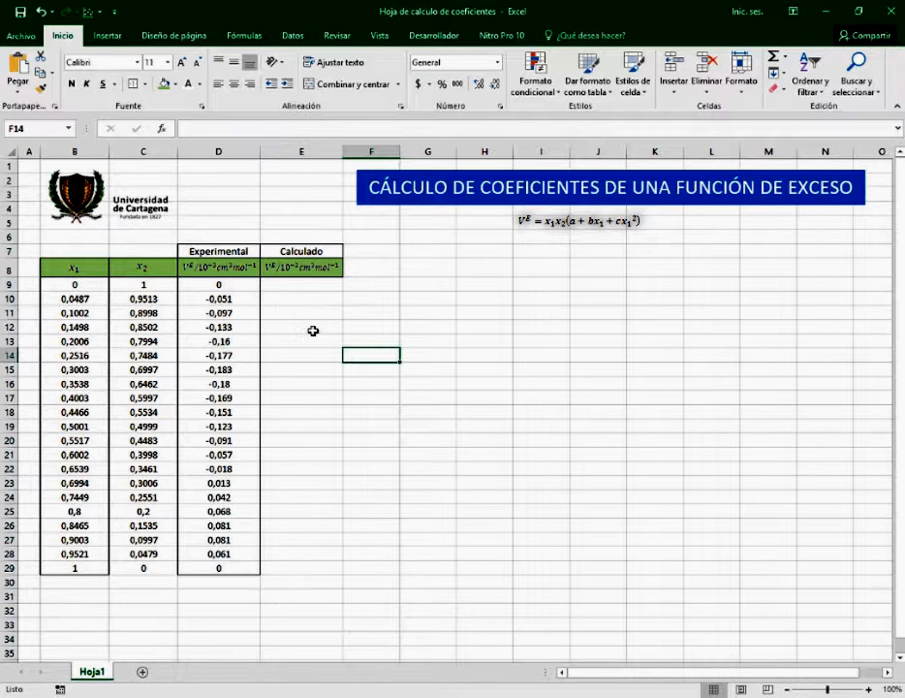
- Set up the a, b, c coefficient block in B31:C33 with starting values 2000, 1000 and 500
click(283, 287)
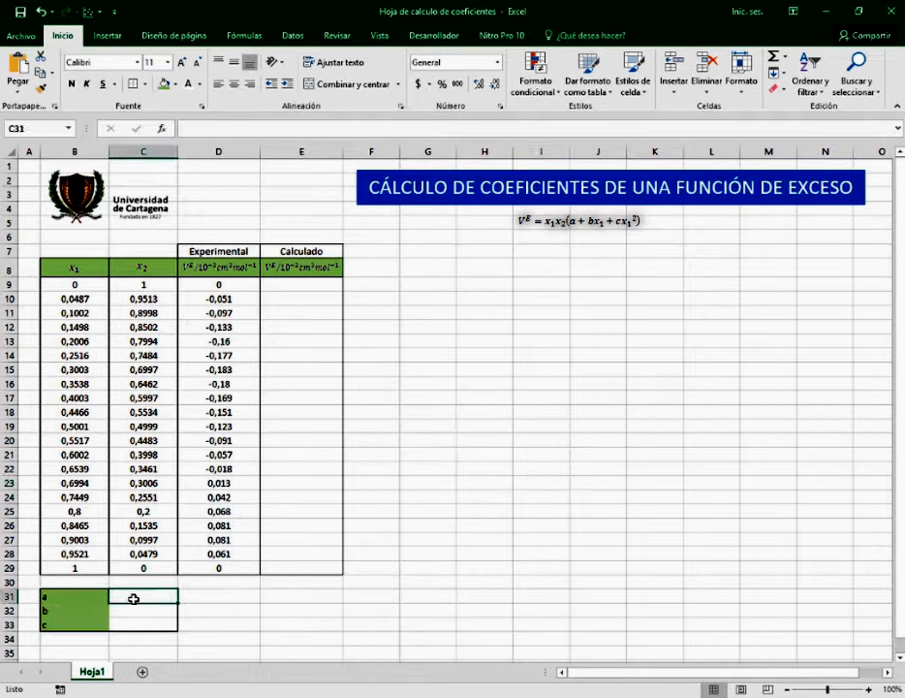
text(2000)
key(Return)
text(1000)
key(Return)
text(500)
click(197, 609)
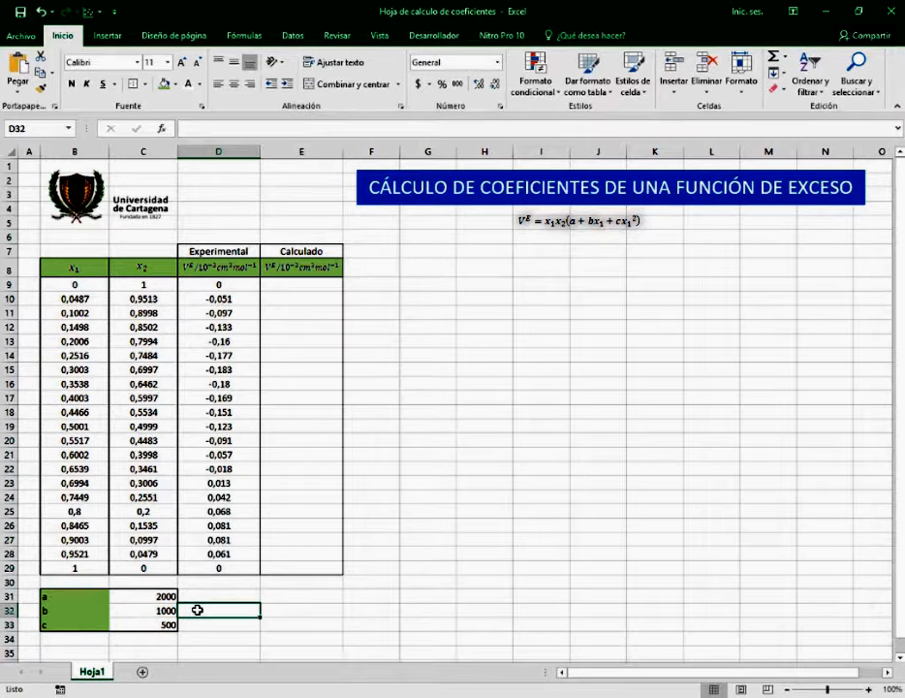
drag(134, 596, 136, 621)
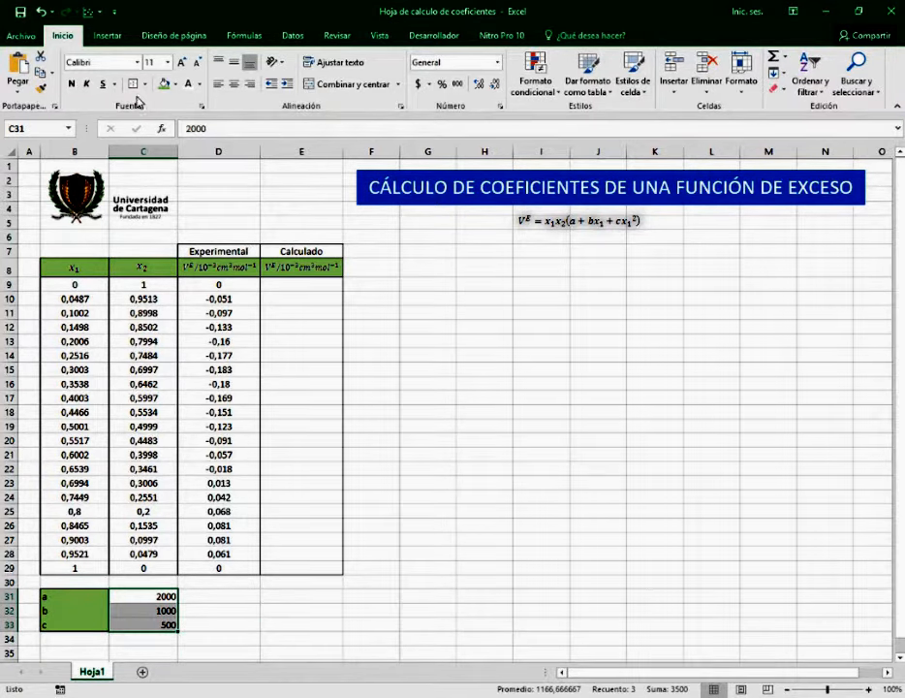
click(300, 369)
- Begin the calculated V^E formula in E9 as =B9*C9*($C$31+, with an absolute reference to coefficient a
click(290, 263)
click(302, 281)
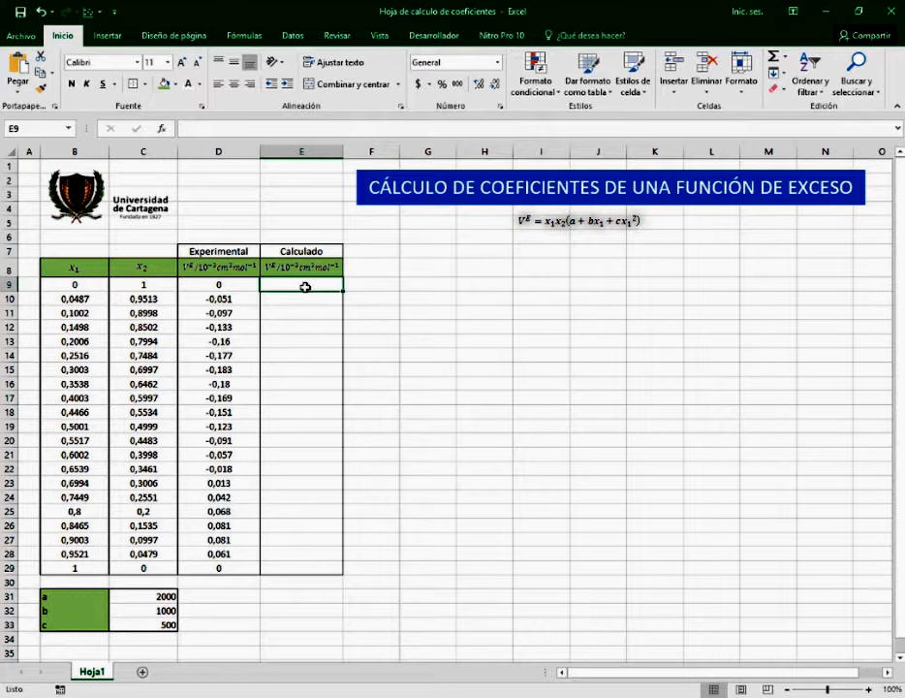
text(=)
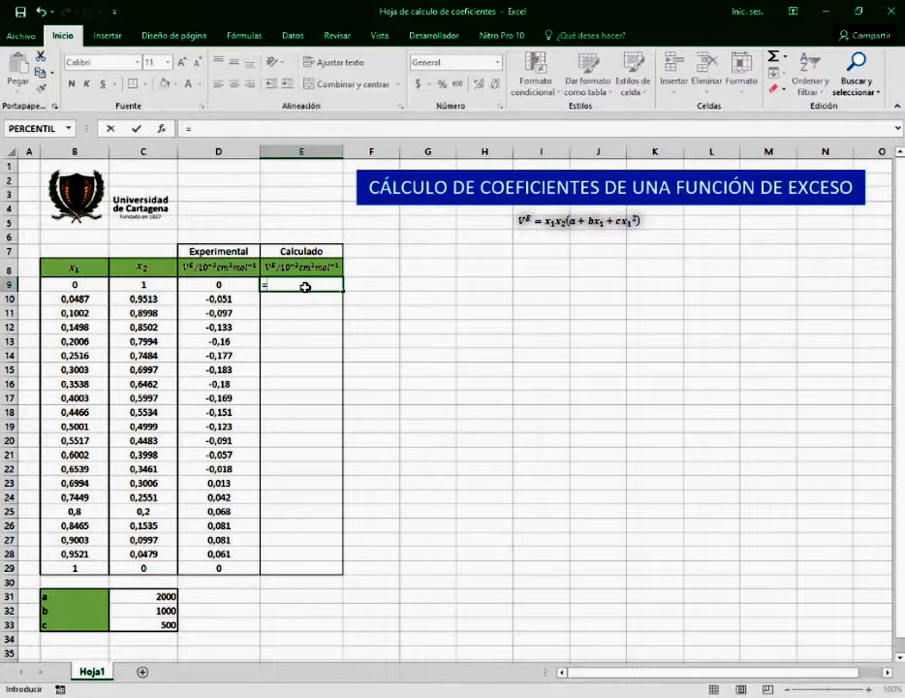
click(100, 284)
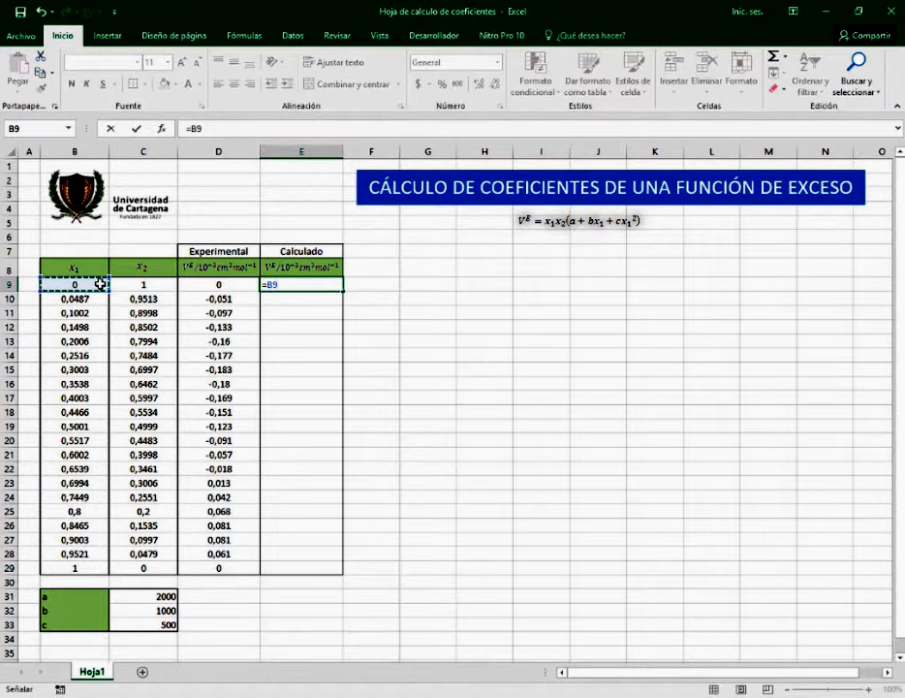
text(*)
click(122, 285)
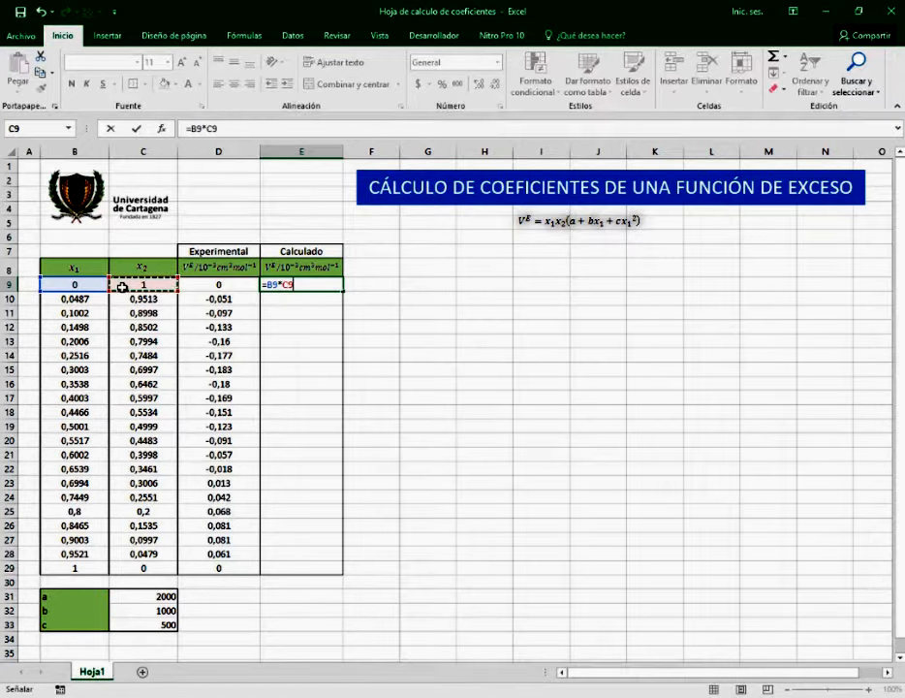
text(*)
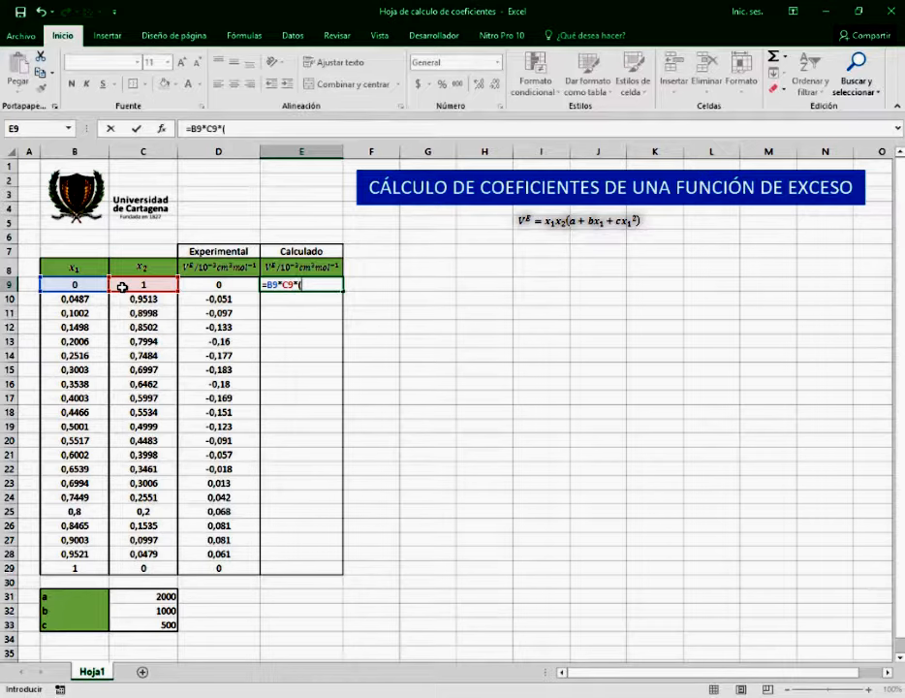
click(169, 596)
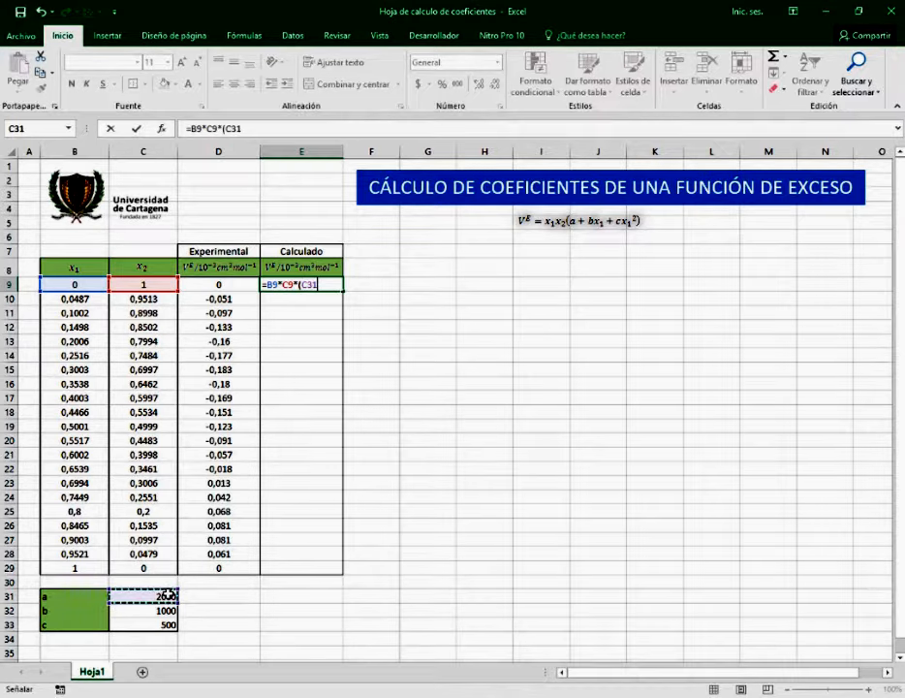
click(309, 284)
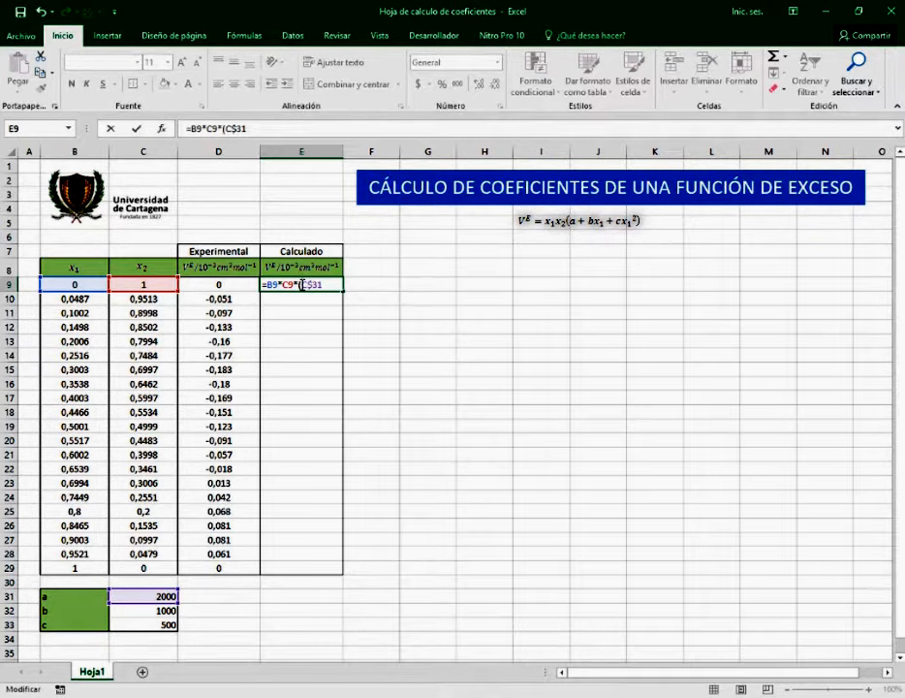
text($31+)
- Complete the E9 formula with $C$32*B9+$C$33*(B9^2)) and fill it down to E29
click(165, 610)
key(F4)
text(*)
click(71, 284)
text(+)
click(148, 623)
click(384, 284)
text($33*()
click(83, 284)
text(^2)
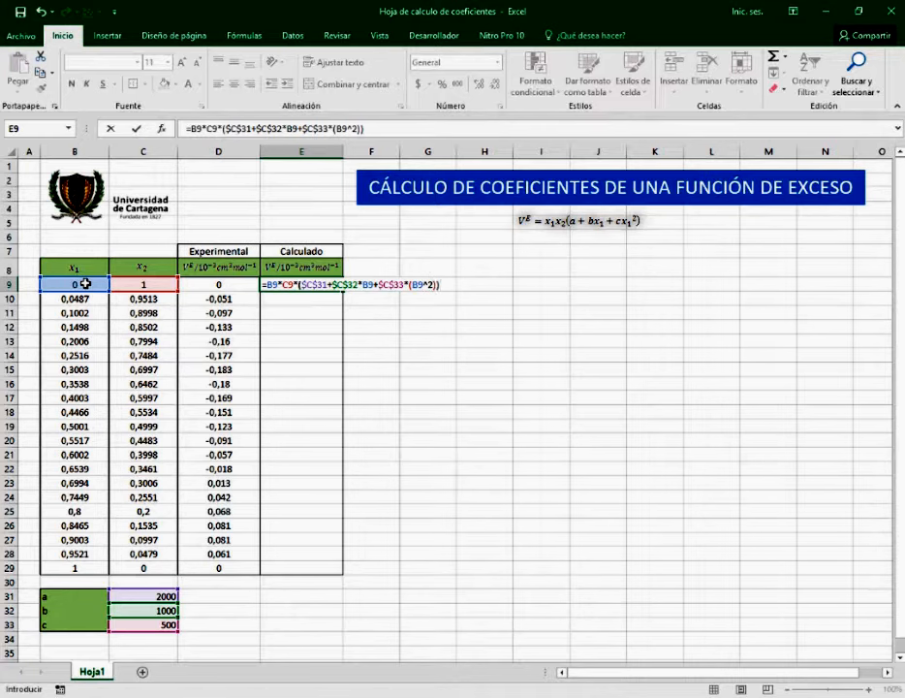
key(Return)
click(317, 284)
drag(341, 290, 343, 570)
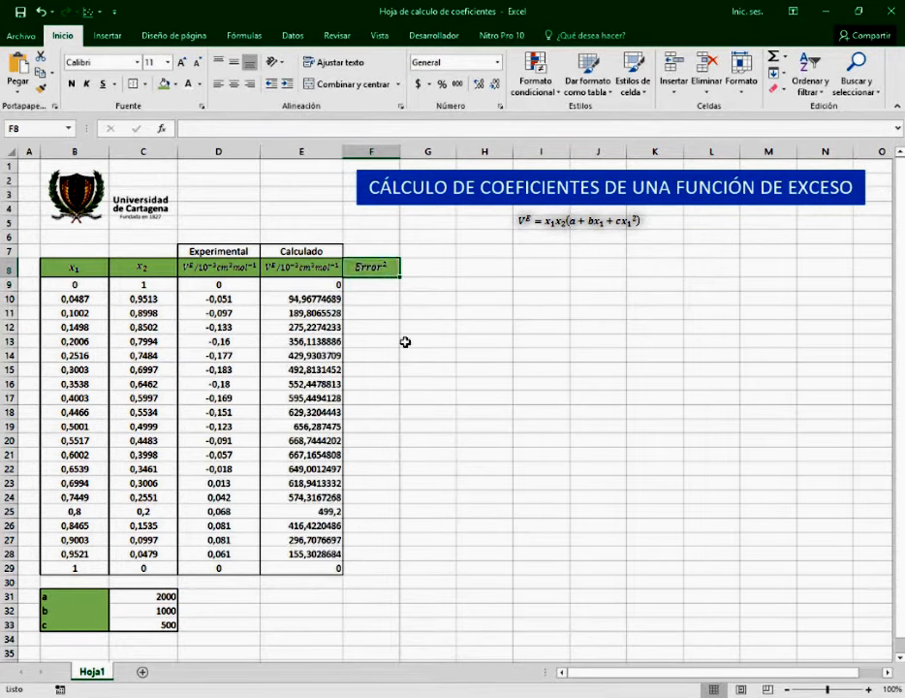
- Calculate the squared error in F9 with =(D9-E9)^2 and fill it down to F29
click(358, 282)
text(=()
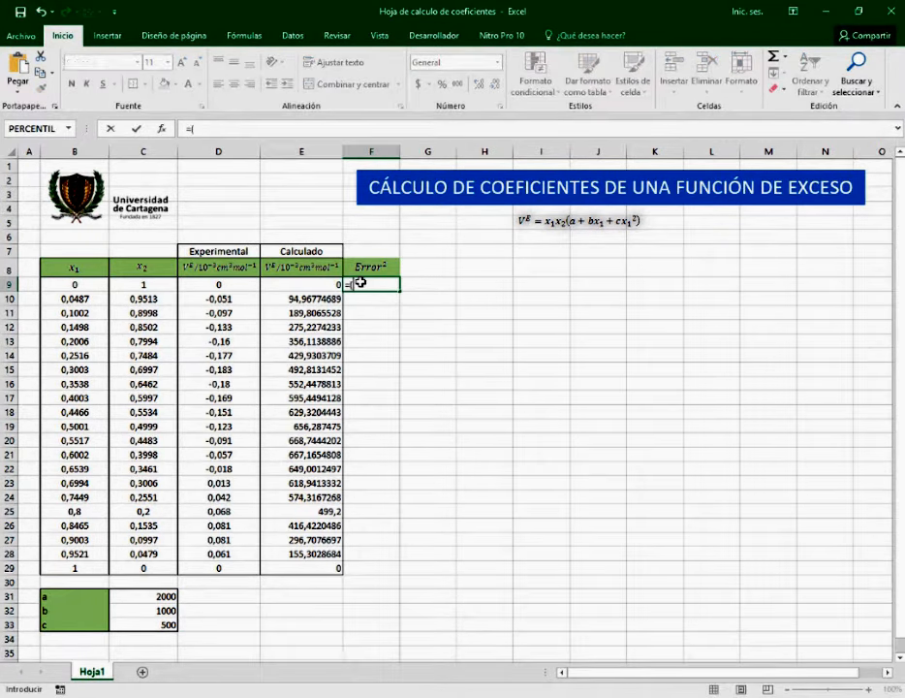
click(240, 287)
text(-)
click(296, 281)
text()^2)
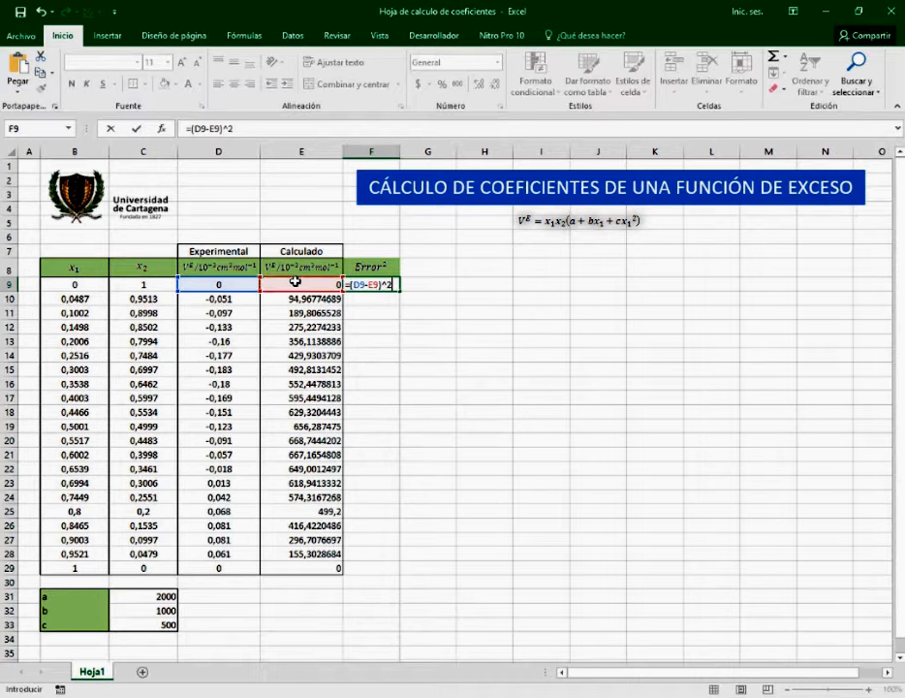
key(Return)
click(384, 284)
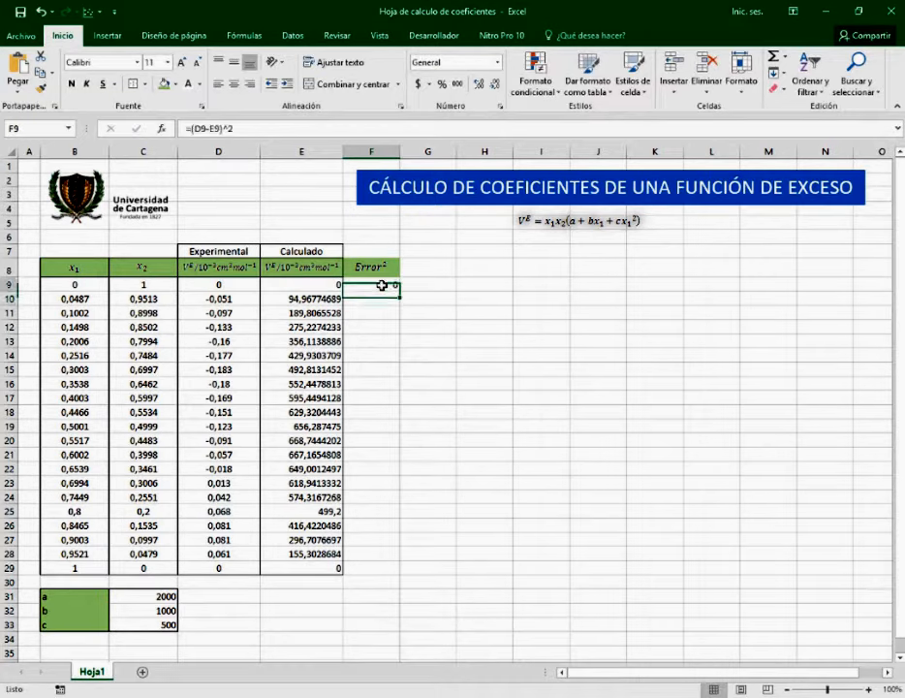
drag(400, 292, 405, 574)
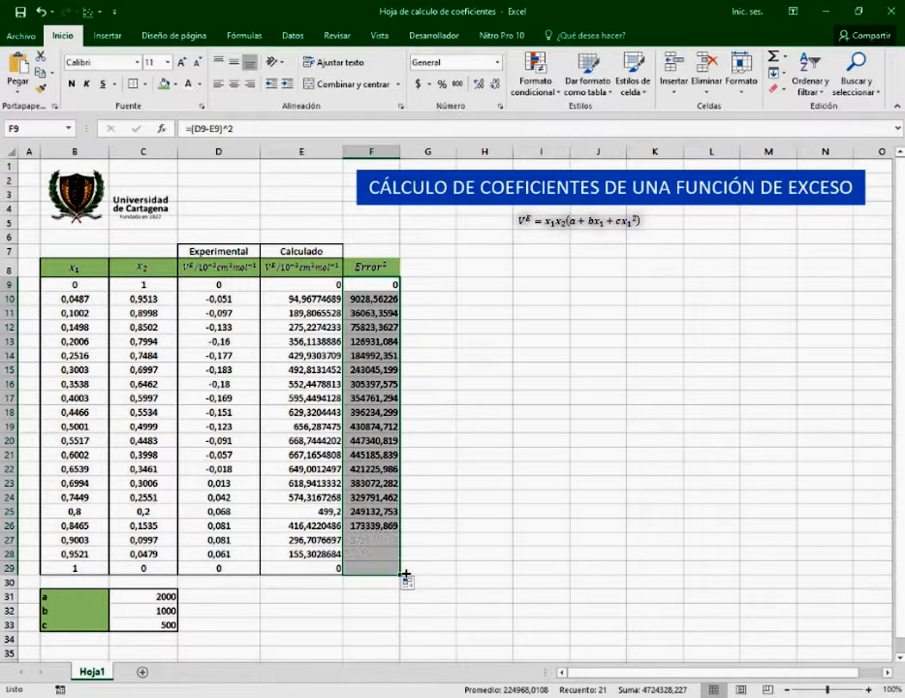
- Total the squared errors in F30 with =suma(F9:F29)
click(358, 583)
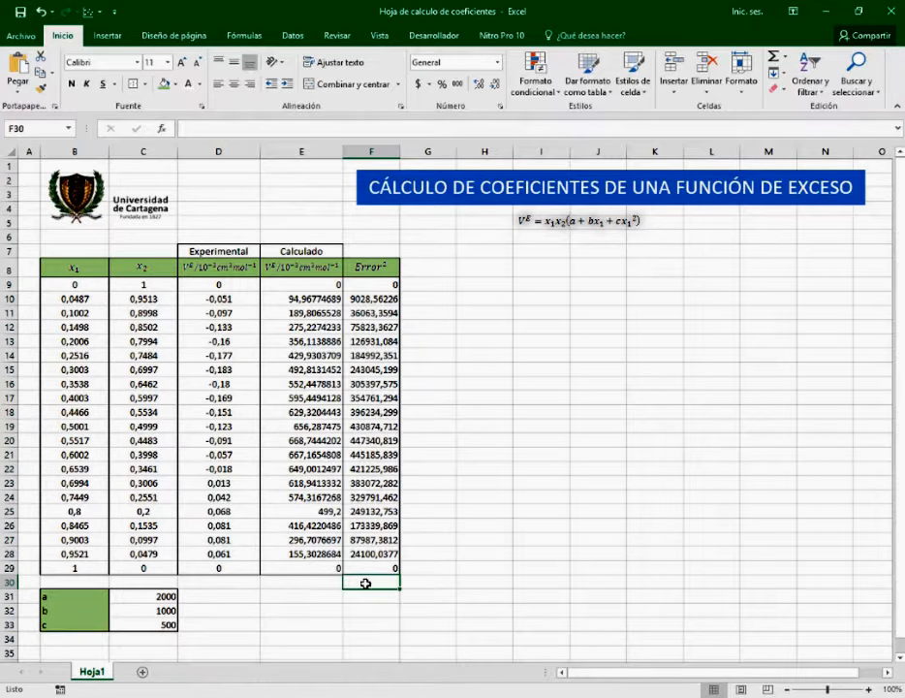
text(=)
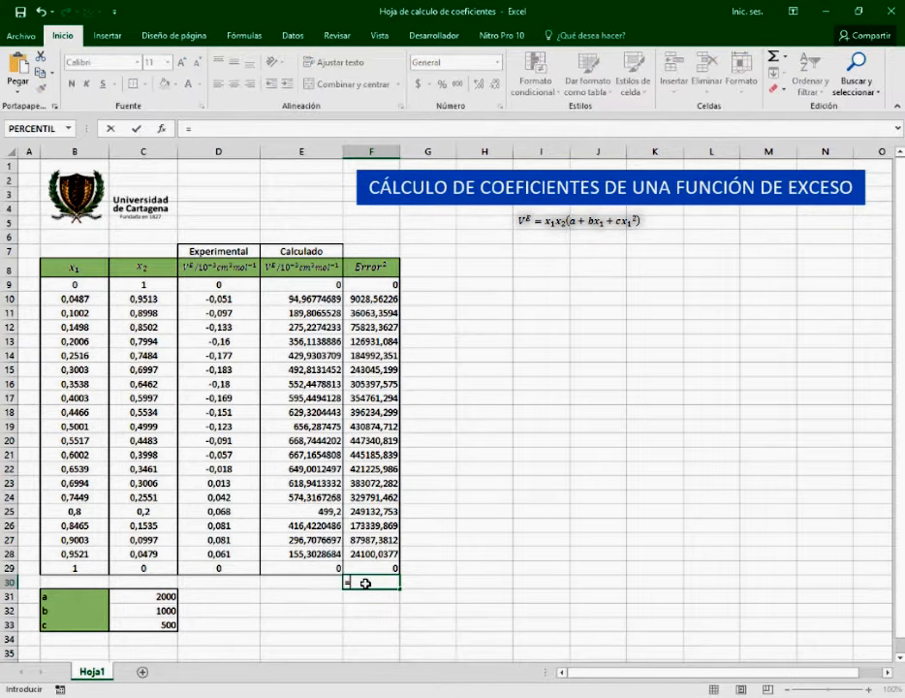
text(suma()
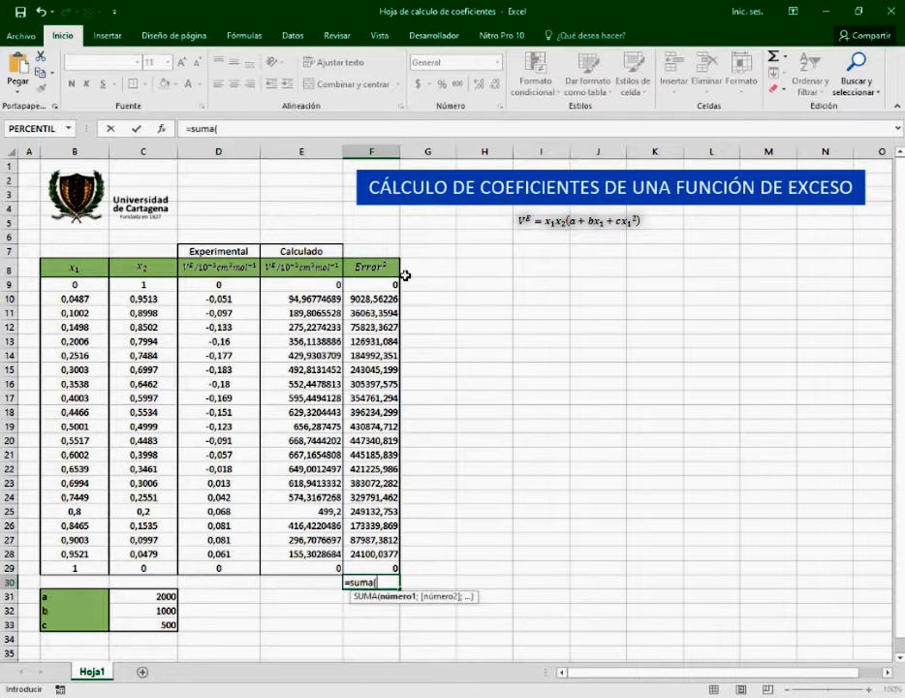
drag(389, 285, 377, 568)
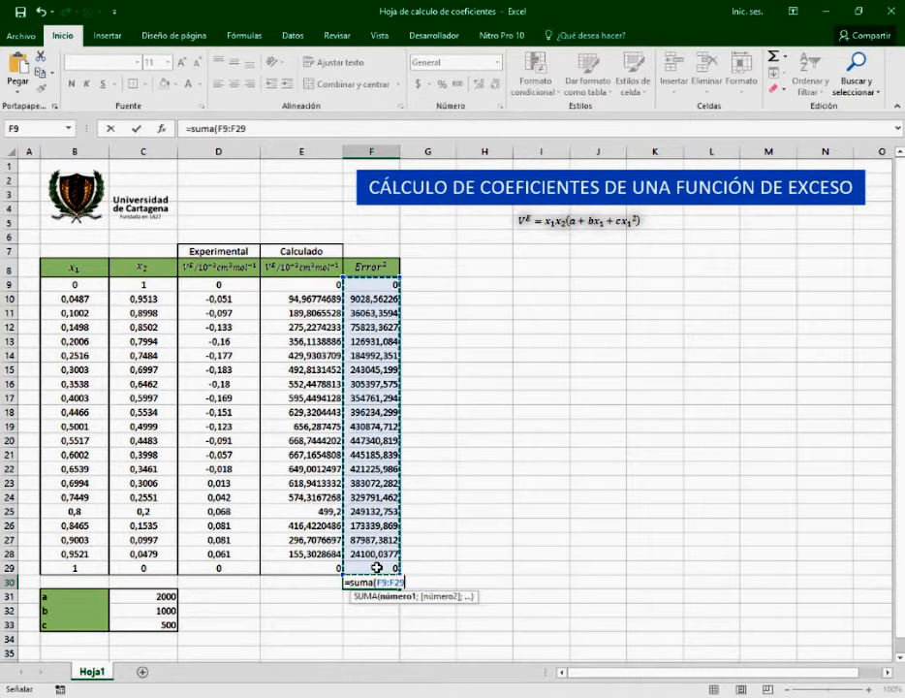
key(Return)
- Insert a smooth-line scatter chart with markers from B9:B29 and E9:E29, place it beside the table and delete its title
drag(301, 284, 314, 568)
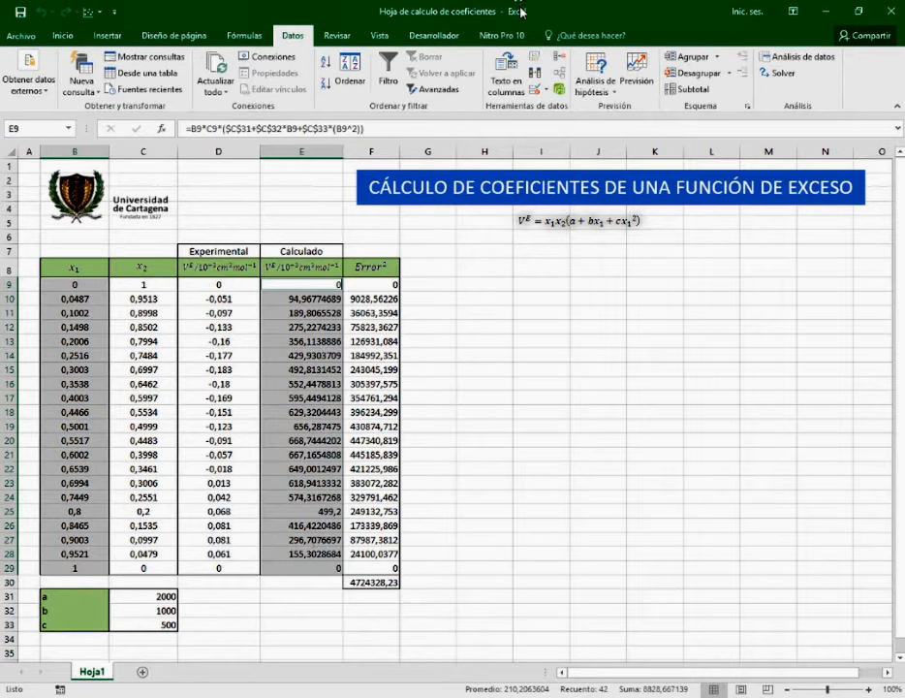
click(101, 35)
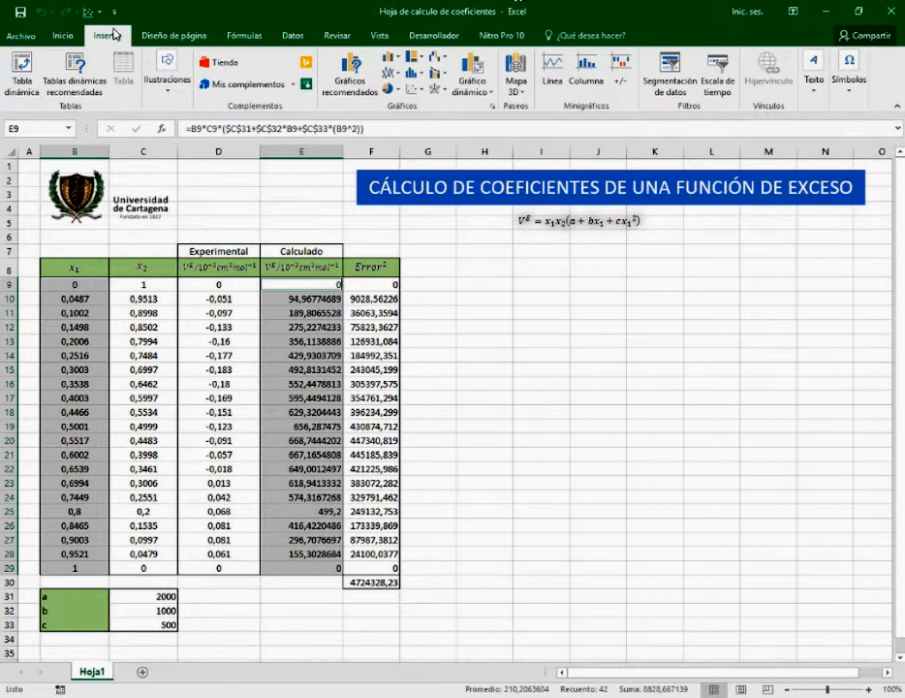
click(433, 90)
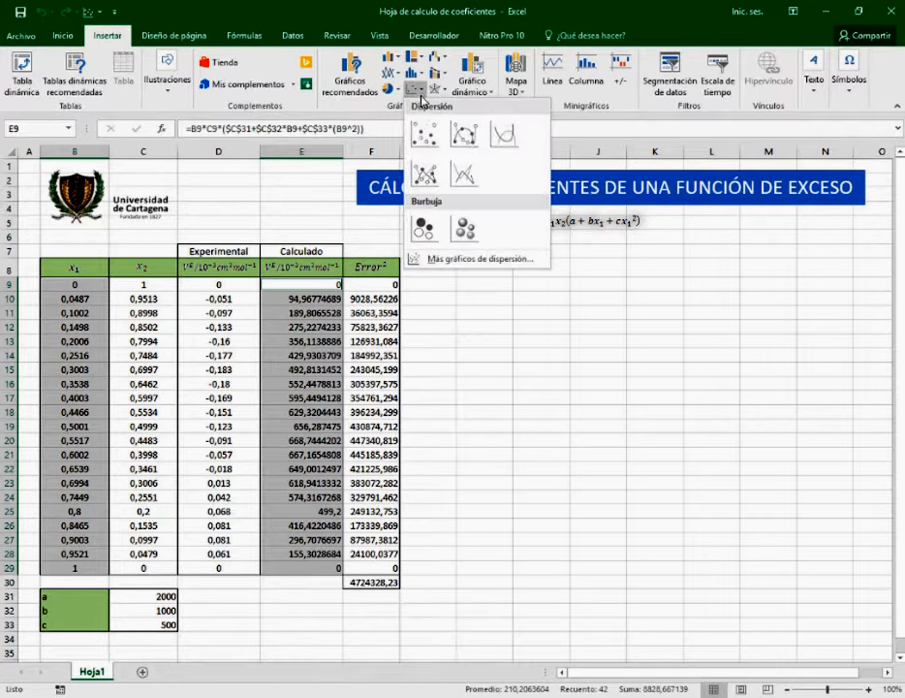
click(462, 134)
drag(568, 321, 724, 292)
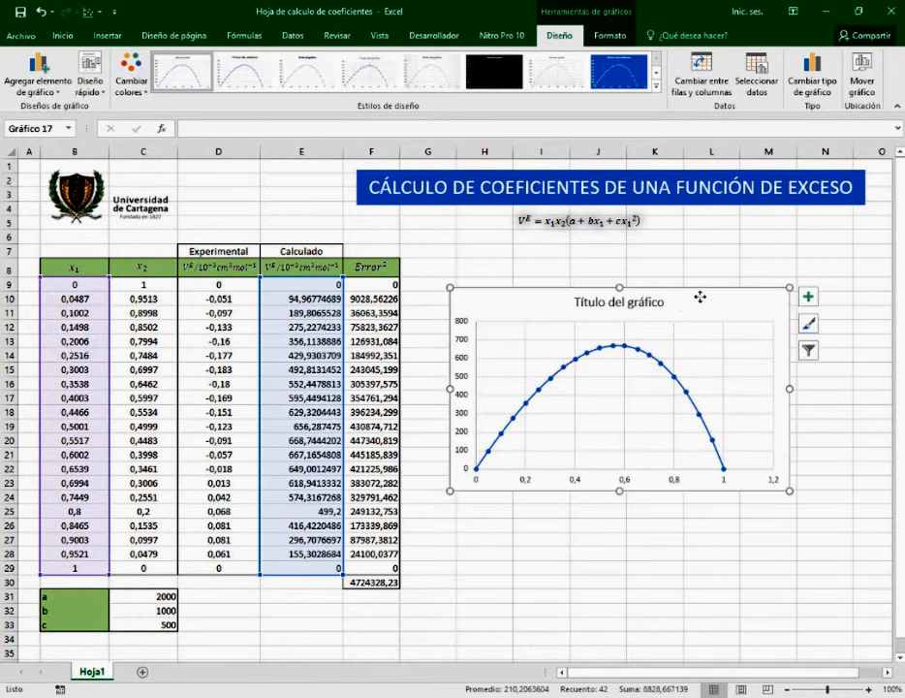
click(661, 301)
key(Delete)
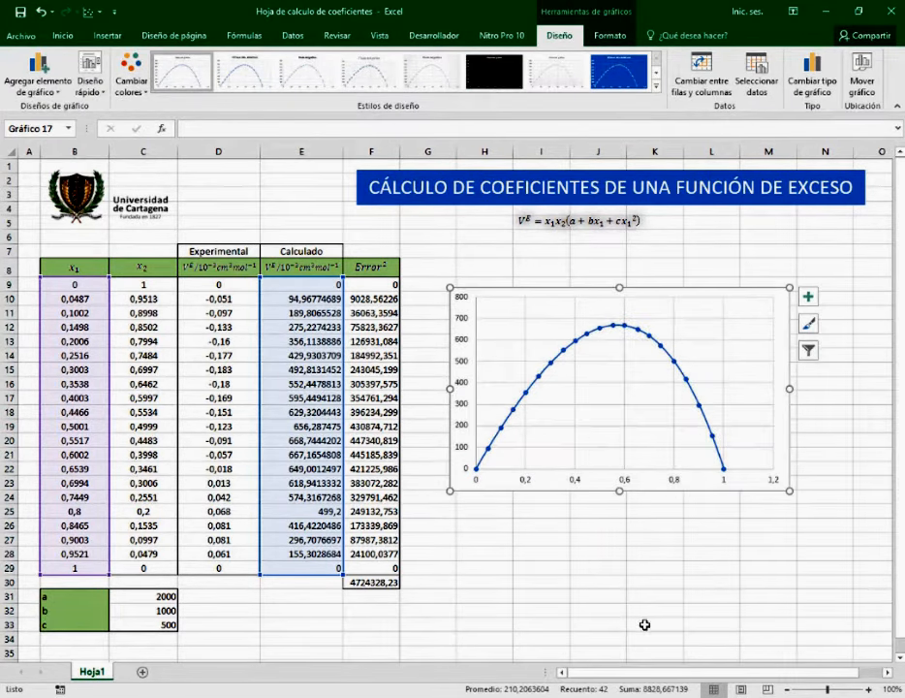
- Add axis titles to the chart, naming the vertical axis VE/10-3 and the horizontal axis X1
click(808, 297)
click(375, 326)
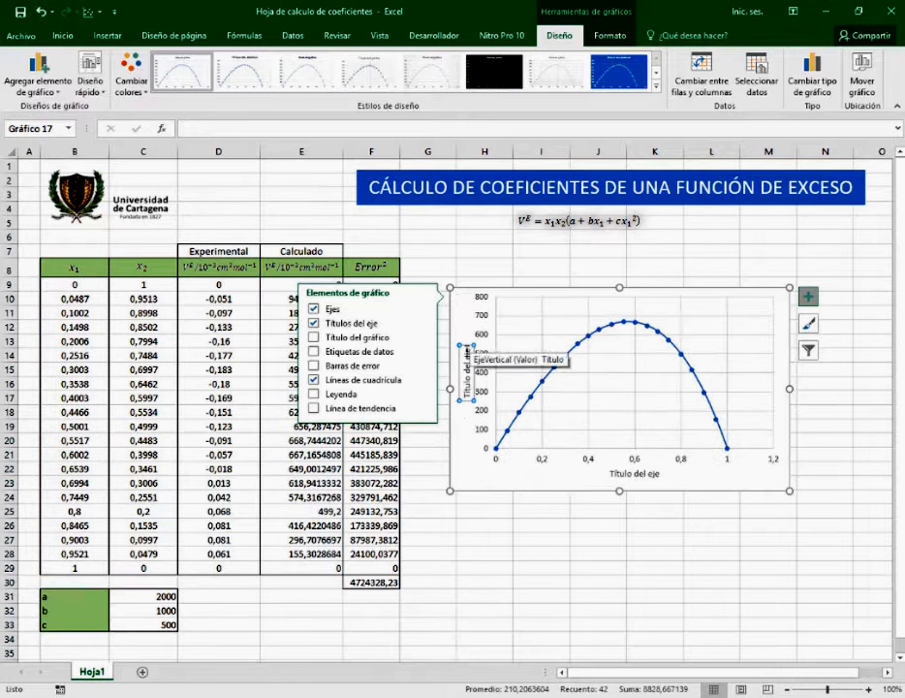
triple_click(469, 354)
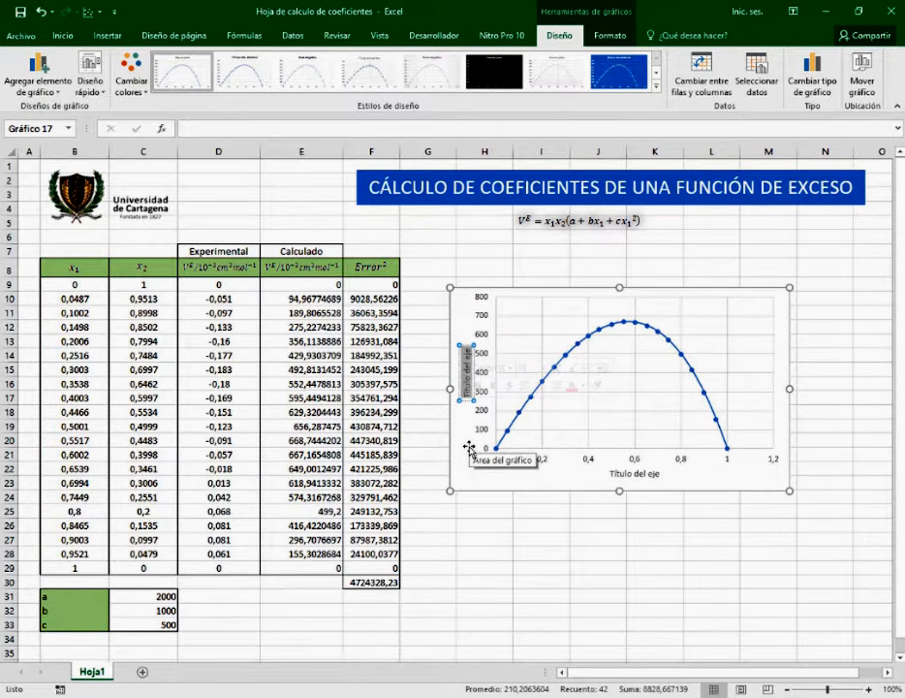
text(VE/10-3)
click(635, 474)
text(x)
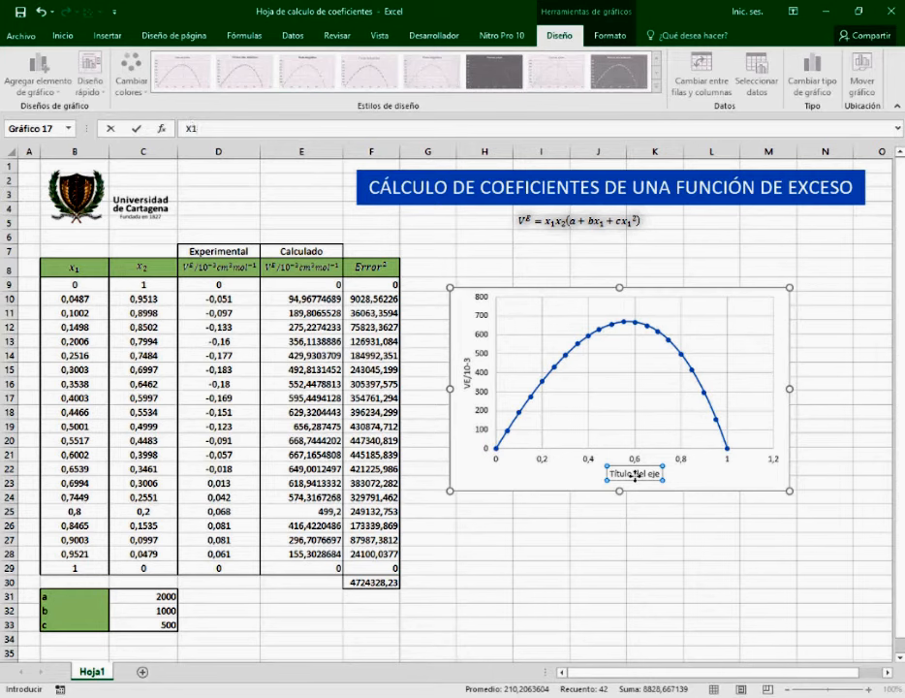
text(1)
key(Return)
click(661, 395)
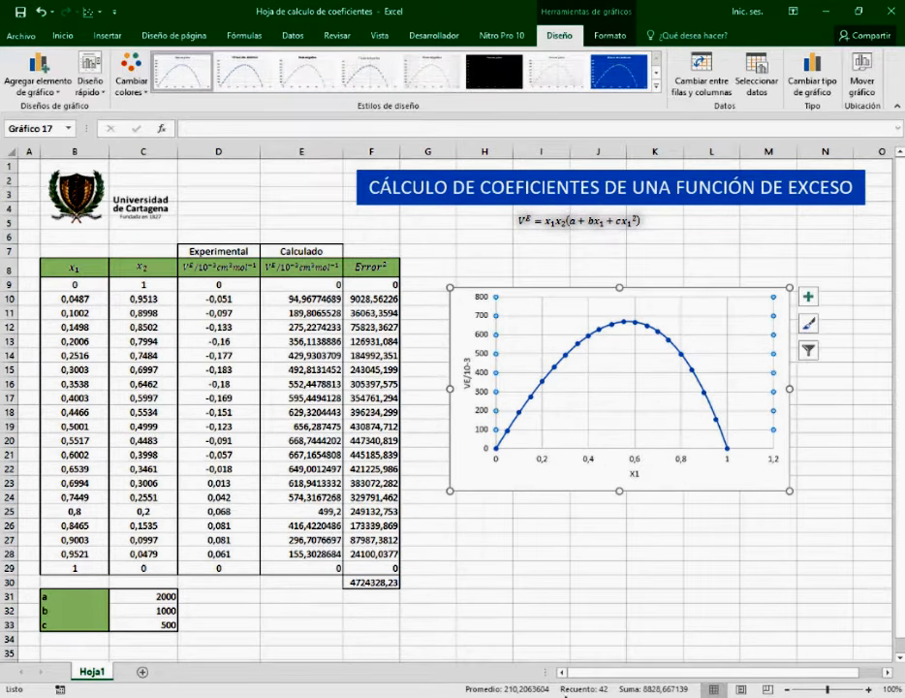
- Rename the chart's existing data series as Calculado in the data source settings
right_click(535, 420)
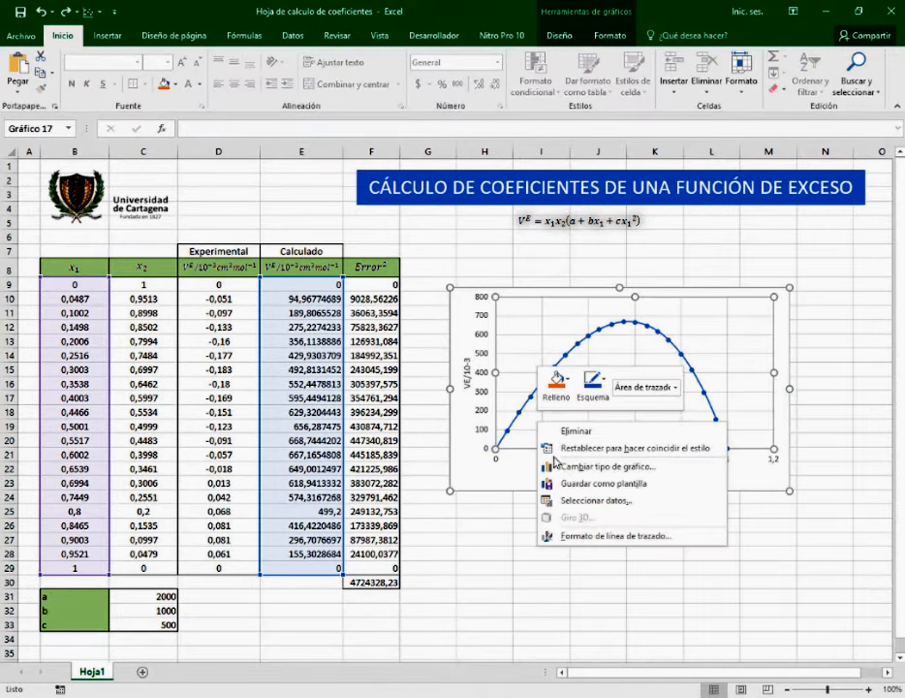
click(607, 504)
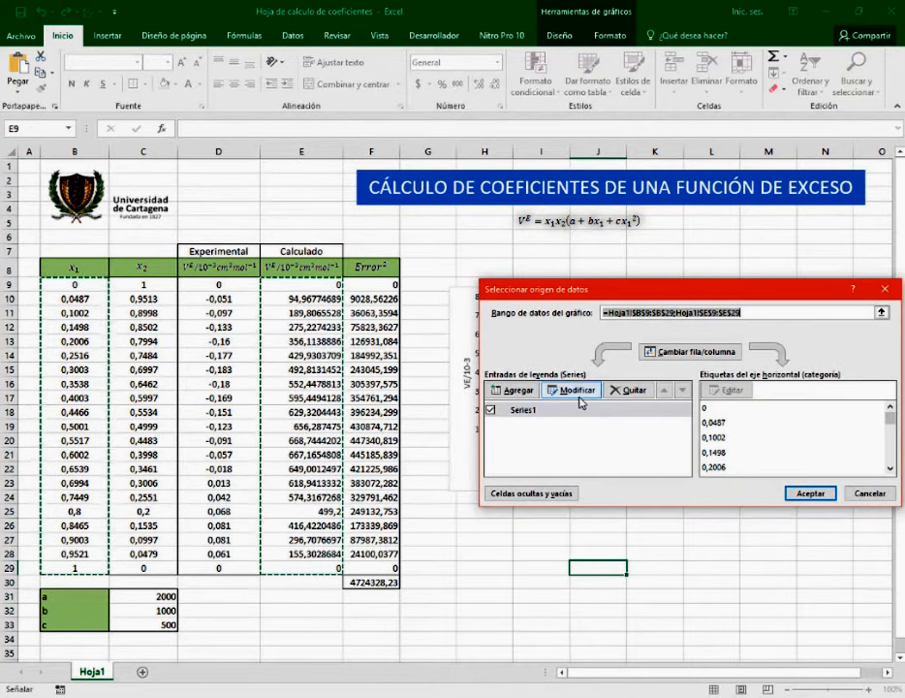
click(578, 441)
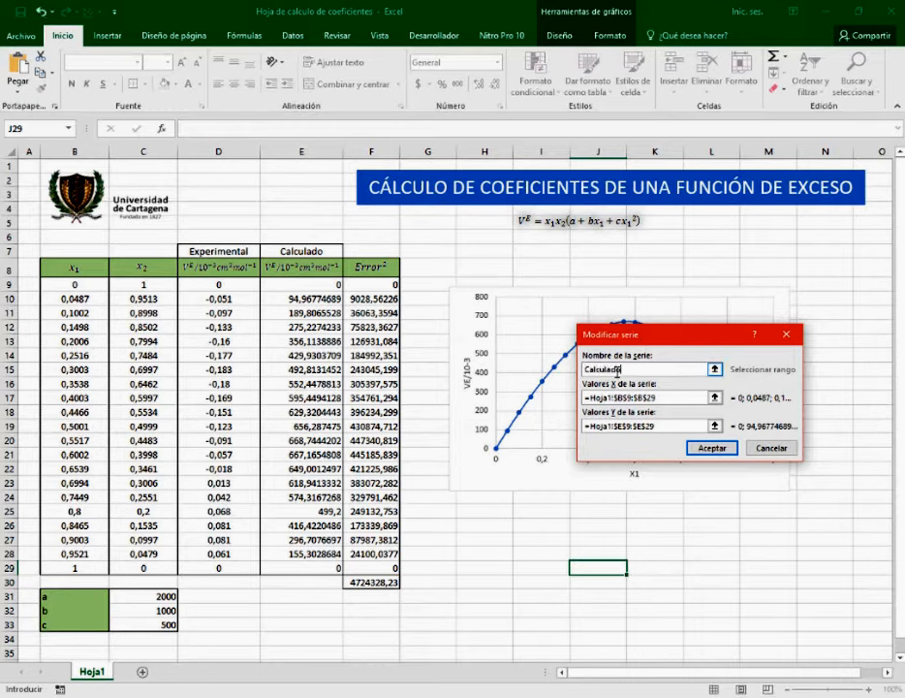
click(712, 449)
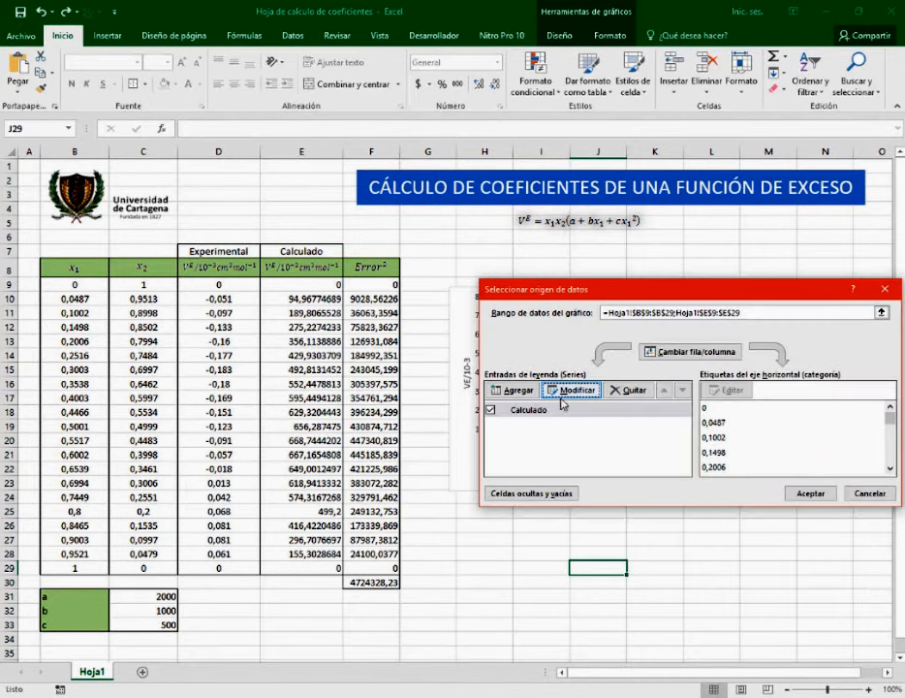
- Add a chart series named Experimental with X values B9:B29 and Y values D9:D29
click(544, 397)
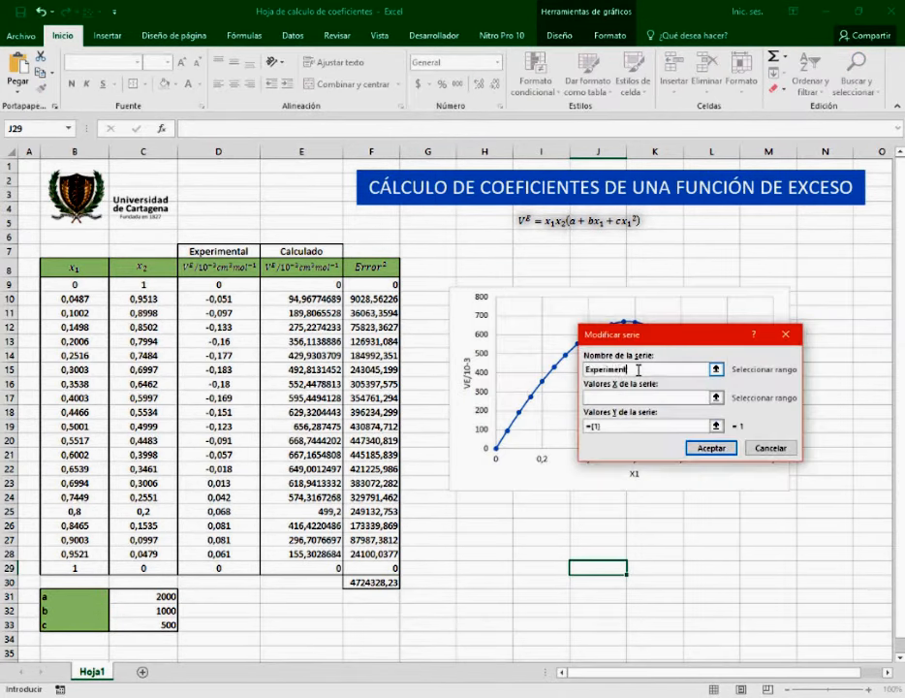
key(Tab)
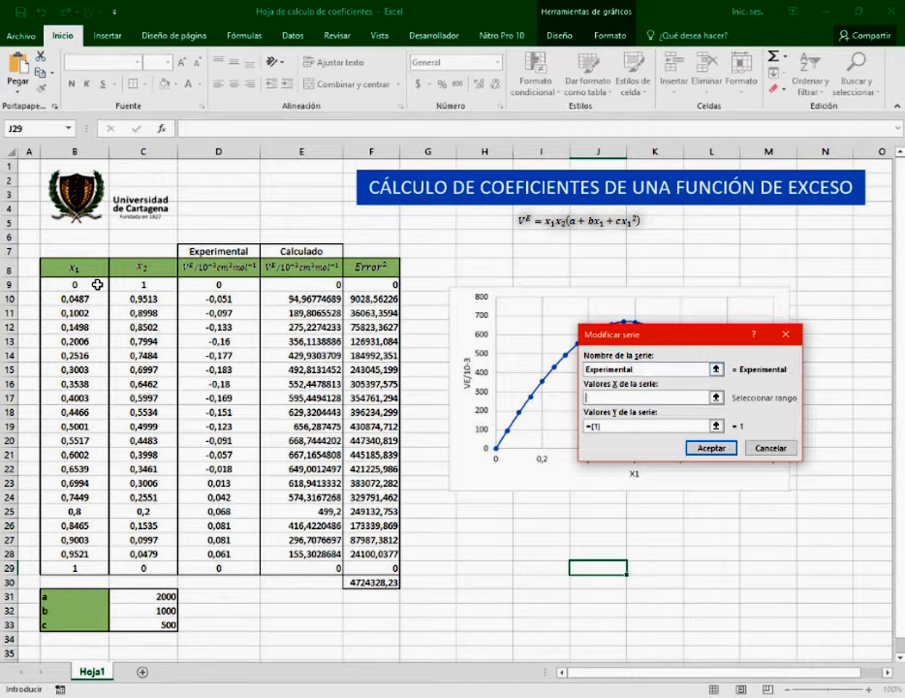
drag(98, 284, 106, 569)
click(584, 427)
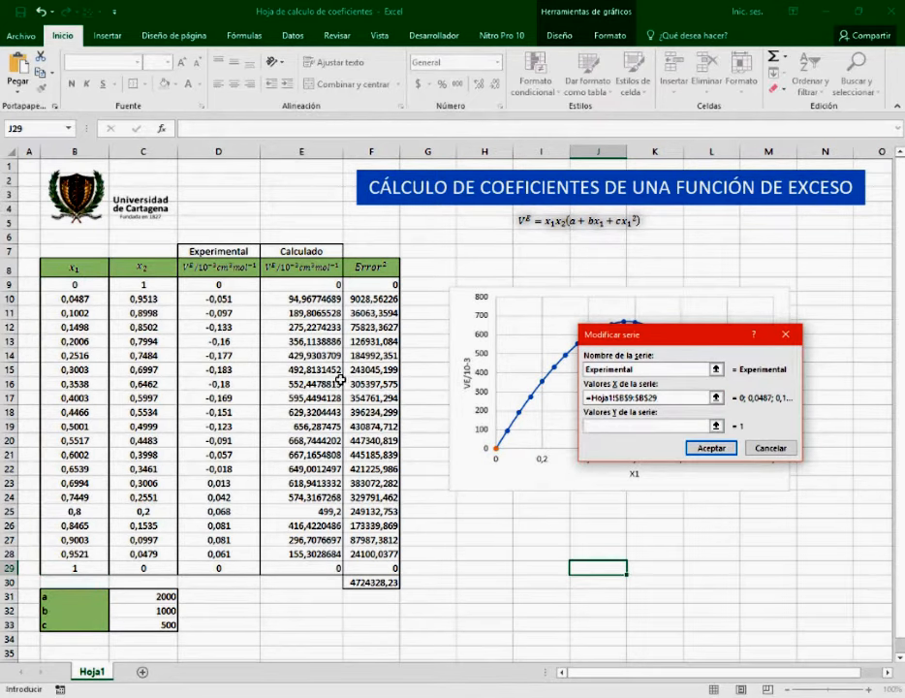
drag(240, 286, 245, 570)
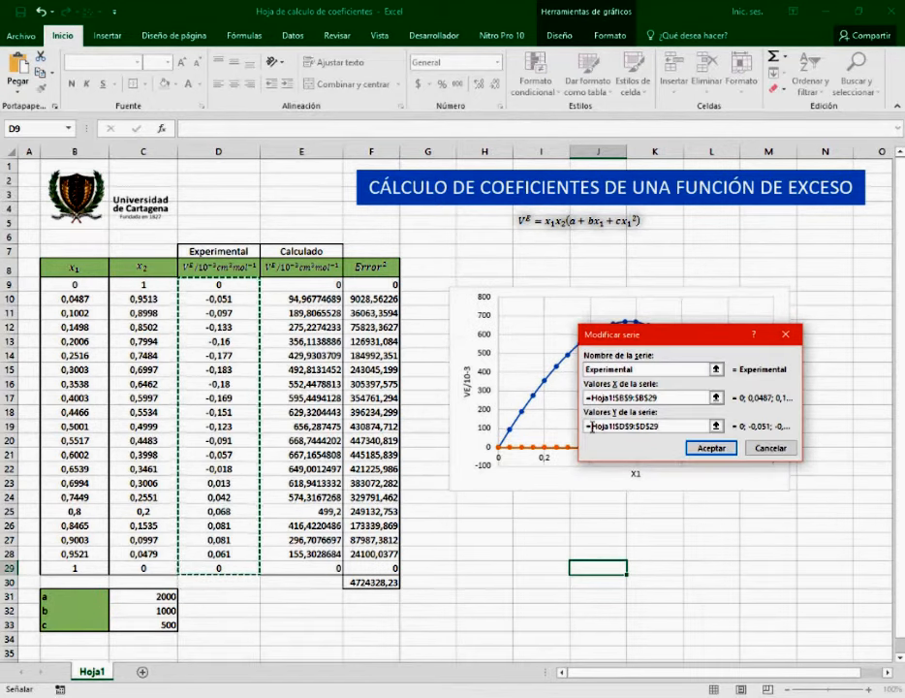
click(712, 448)
click(809, 493)
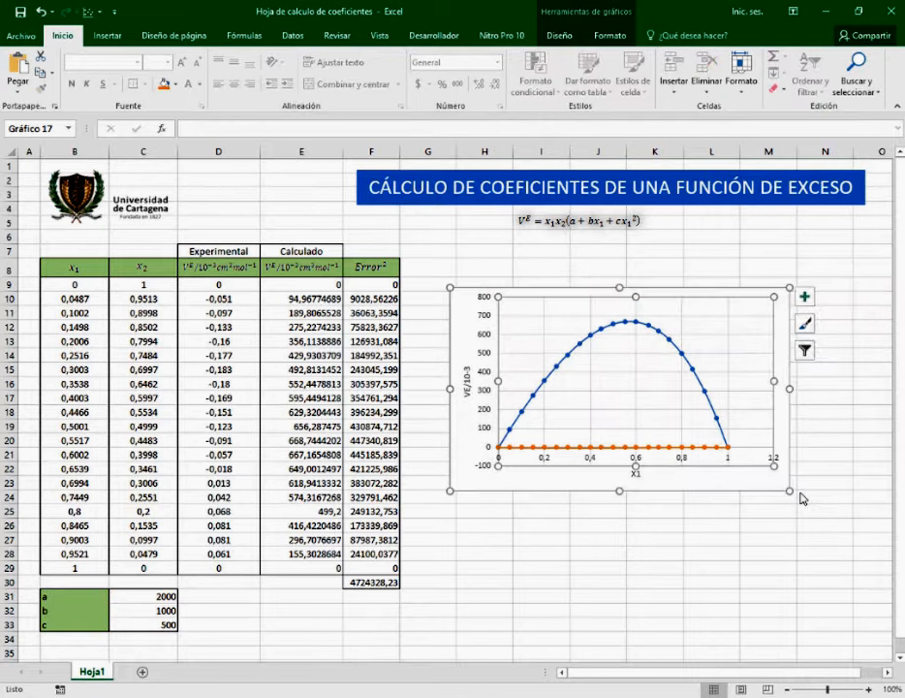
key(Escape)
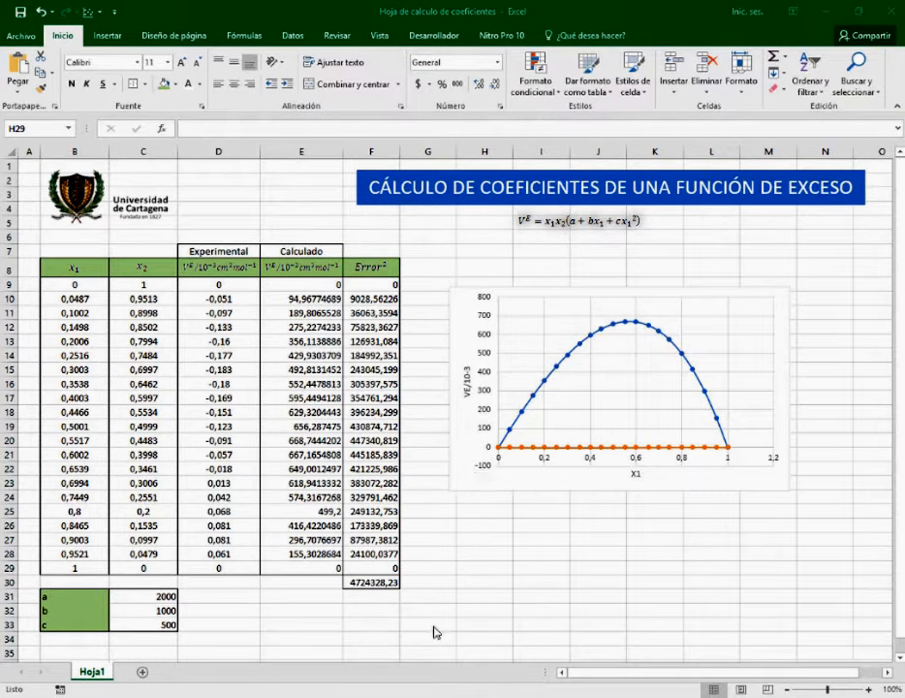
- Check in the Excel add-in settings whether Solver is enabled
click(294, 39)
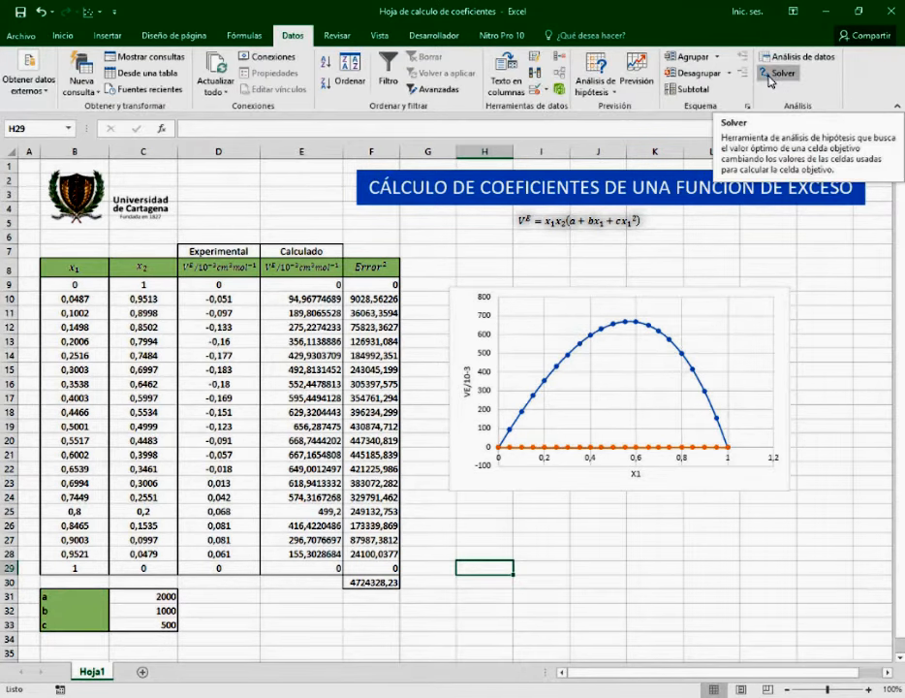
click(25, 37)
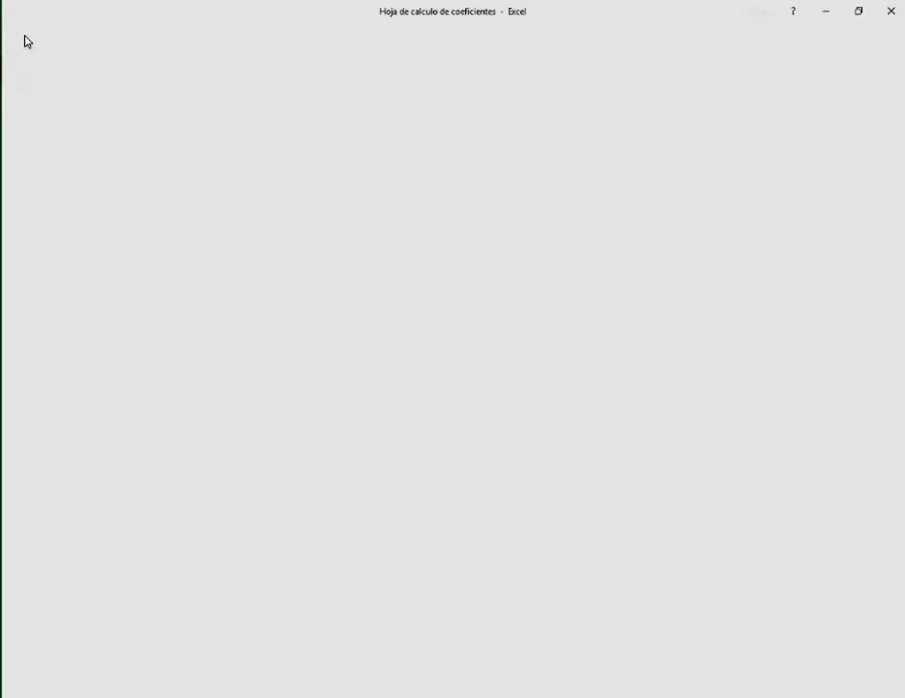
click(44, 432)
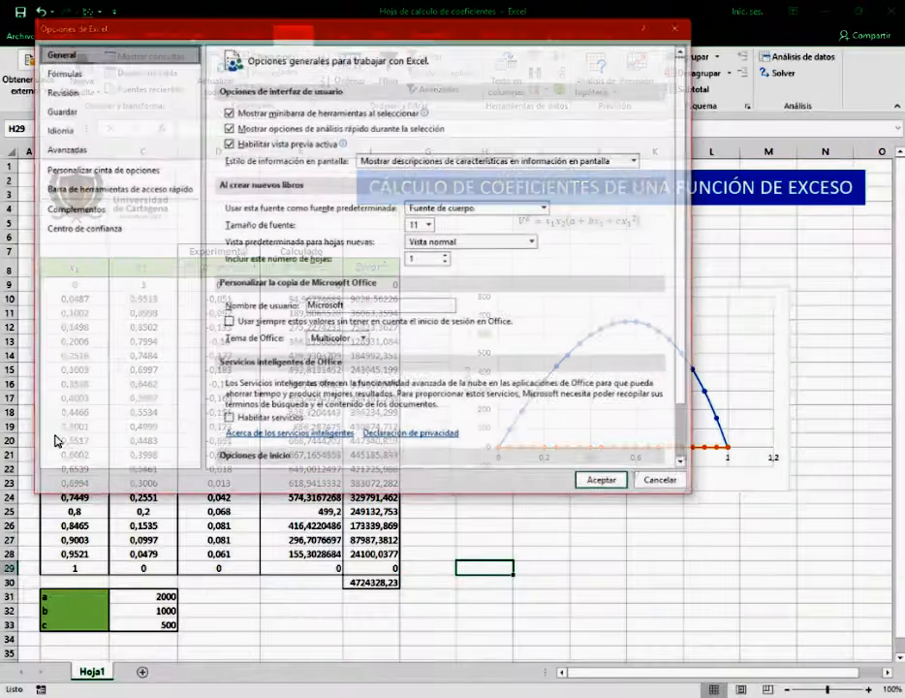
click(79, 218)
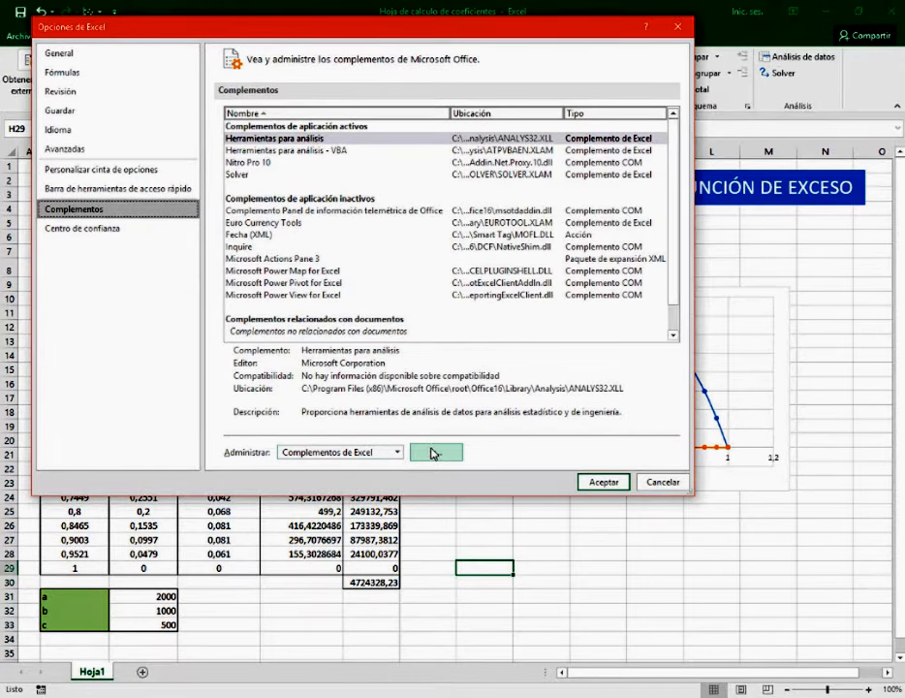
click(435, 452)
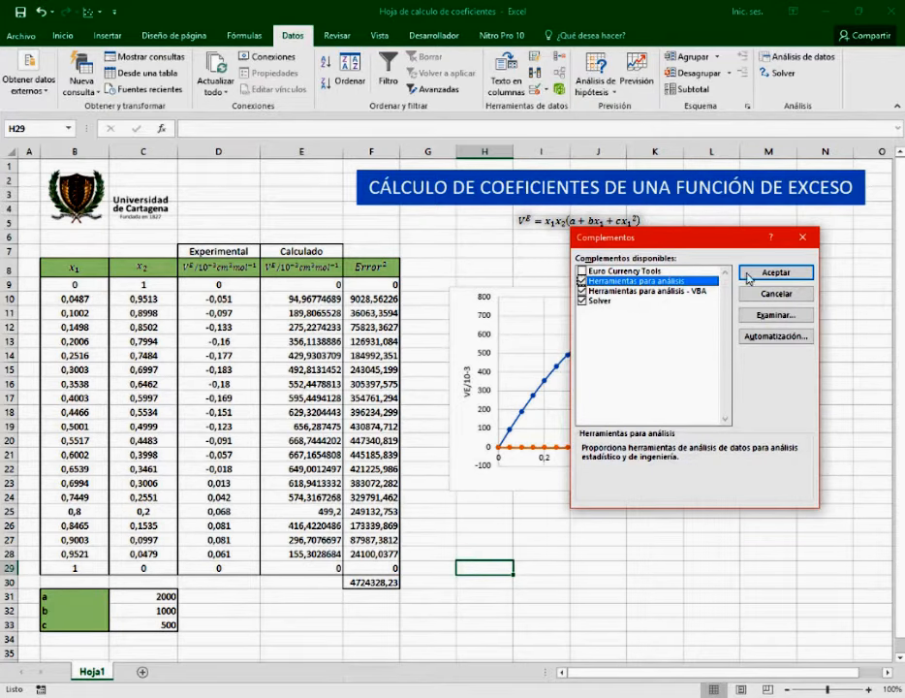
click(788, 272)
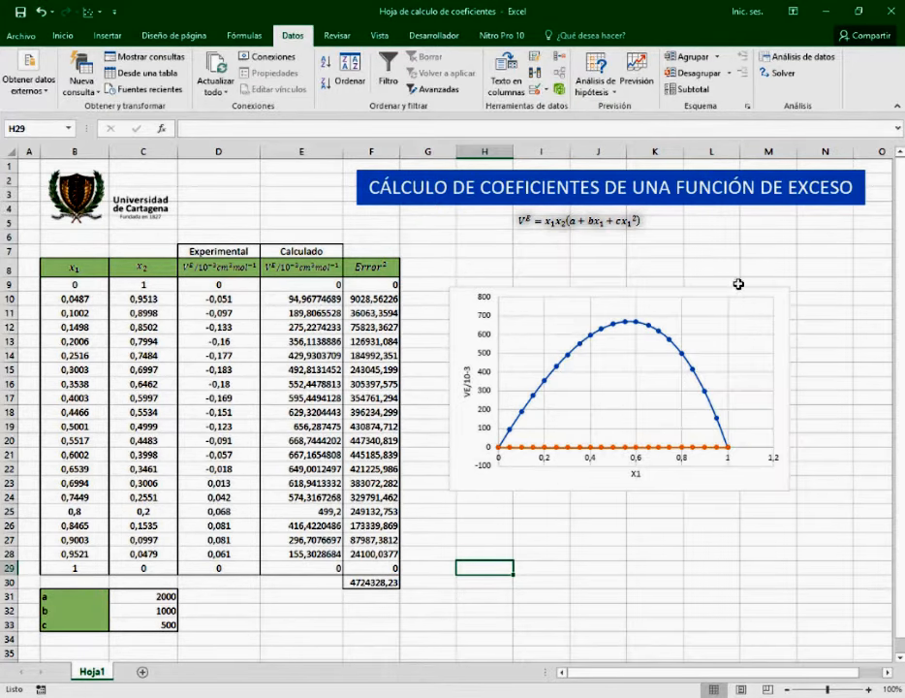
- Start Solver with $F$30 as the objective and a target value of 0,00000001
click(825, 299)
click(780, 75)
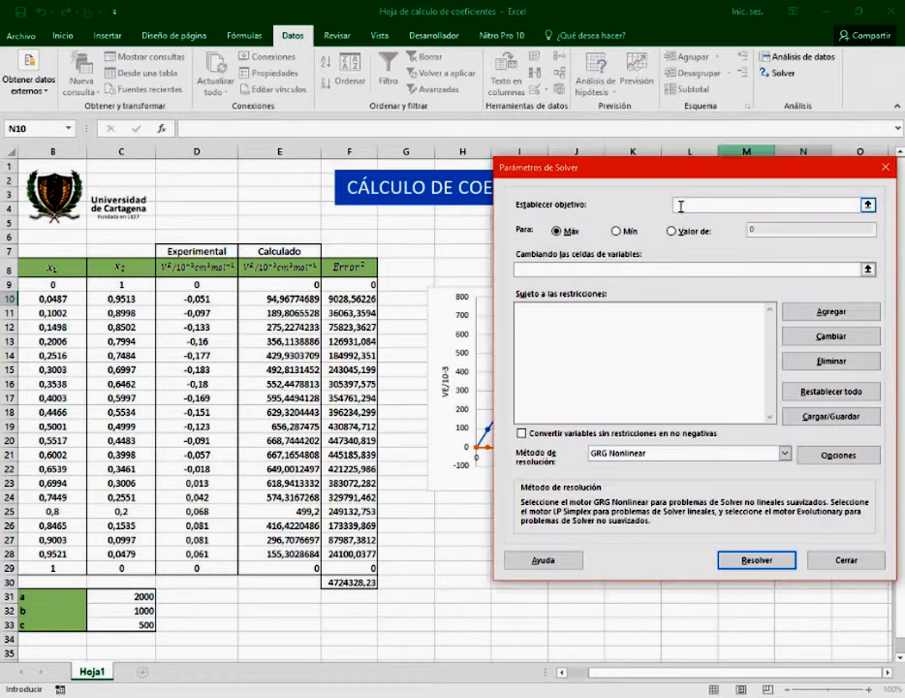
click(351, 581)
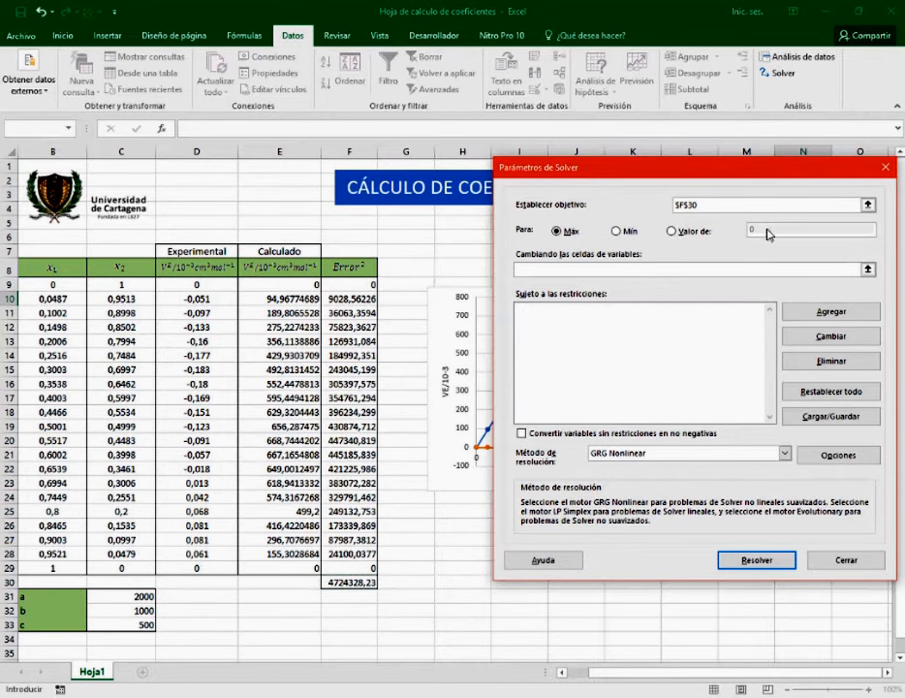
click(677, 232)
click(785, 234)
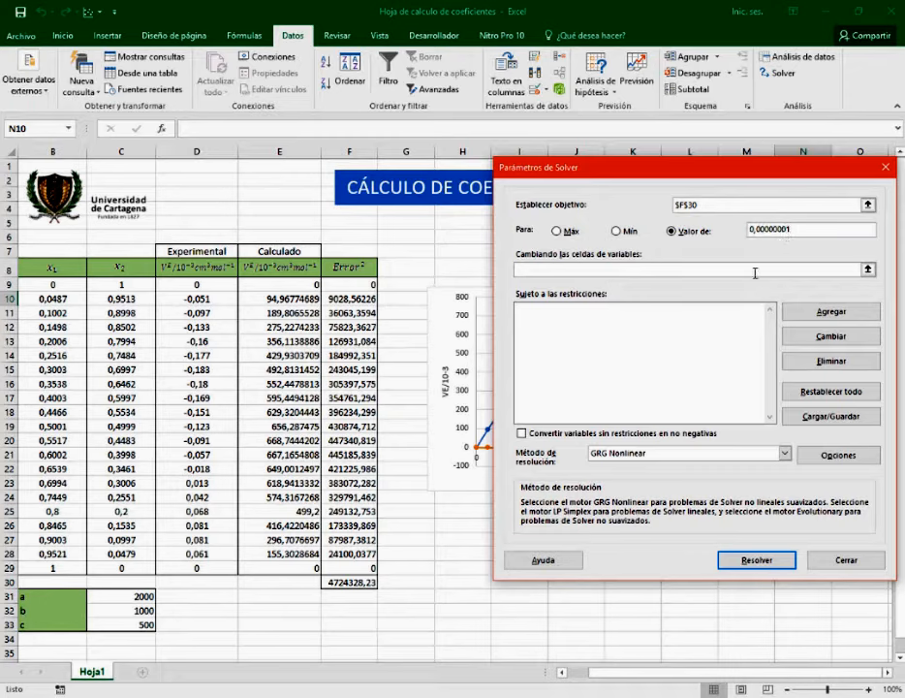
- Set $C$31:$C$33 as the variable cells and run Solver with the GRG Nonlinear method
click(654, 273)
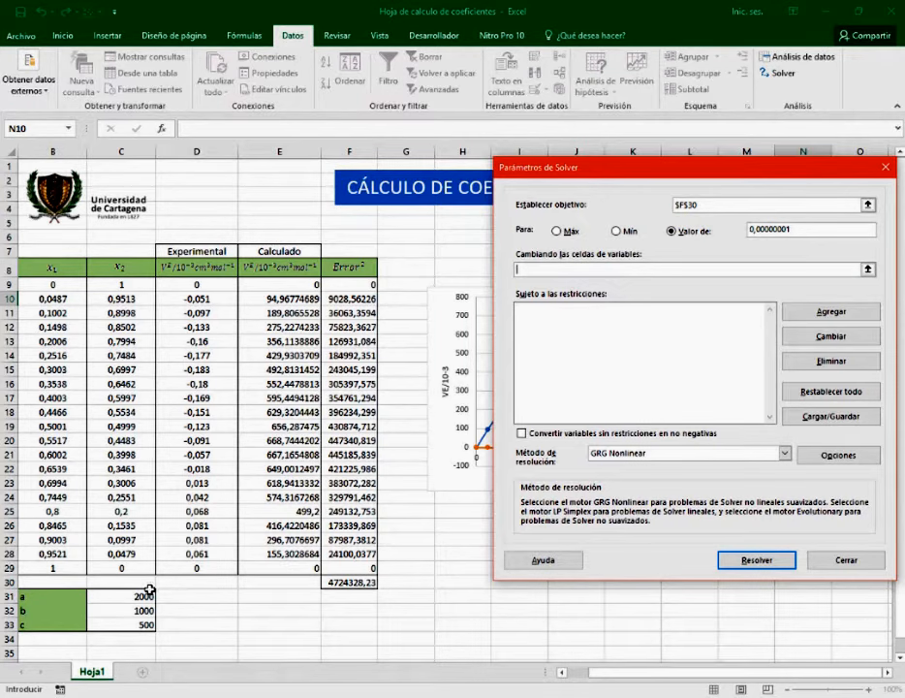
drag(145, 595, 145, 625)
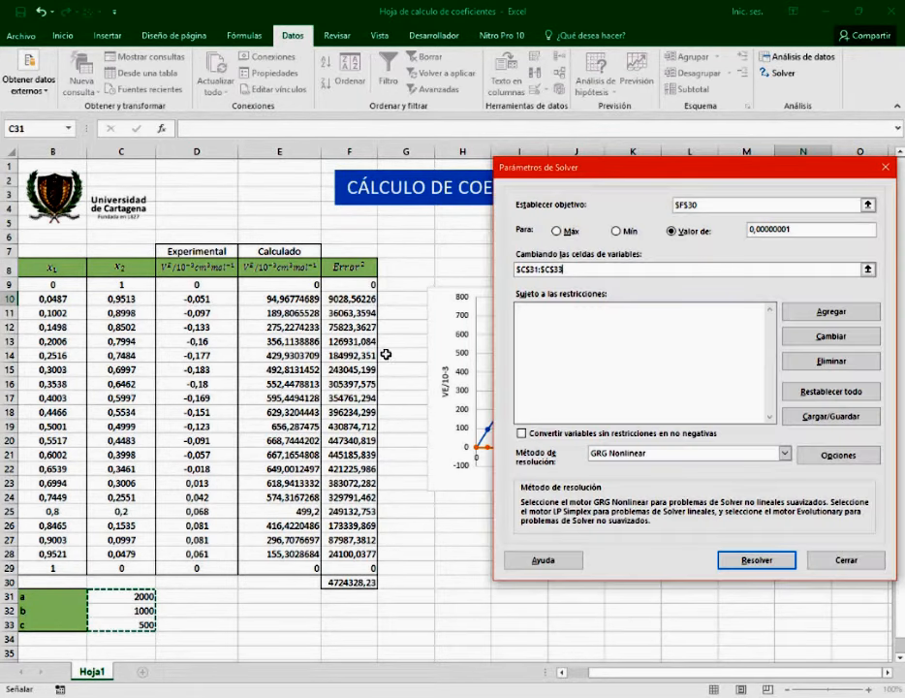
click(742, 560)
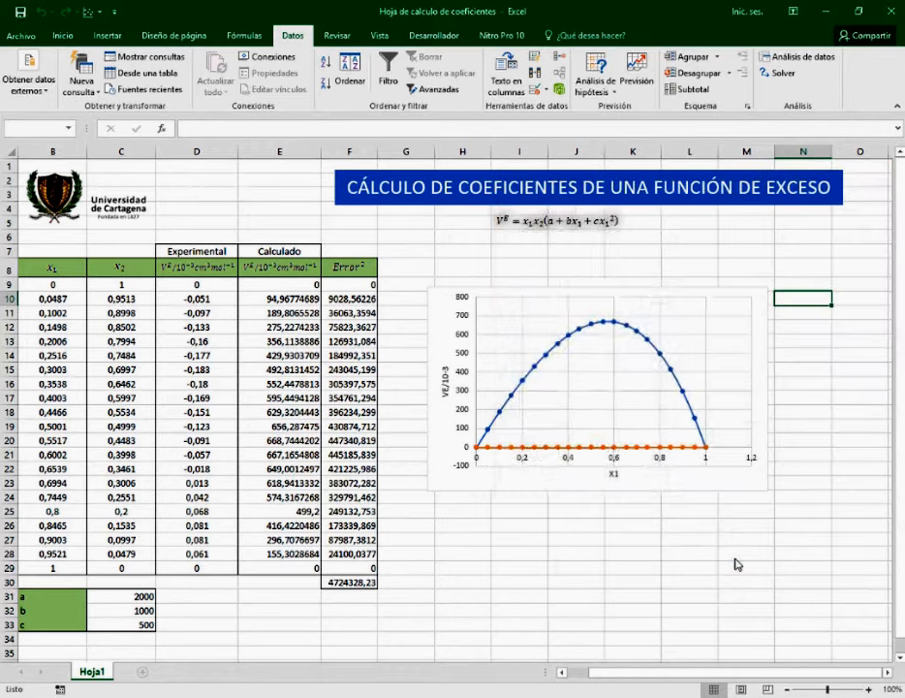
- Keep the first Solver solution, rerun Solver on $F$30 with the same settings, and keep the new solution
click(297, 381)
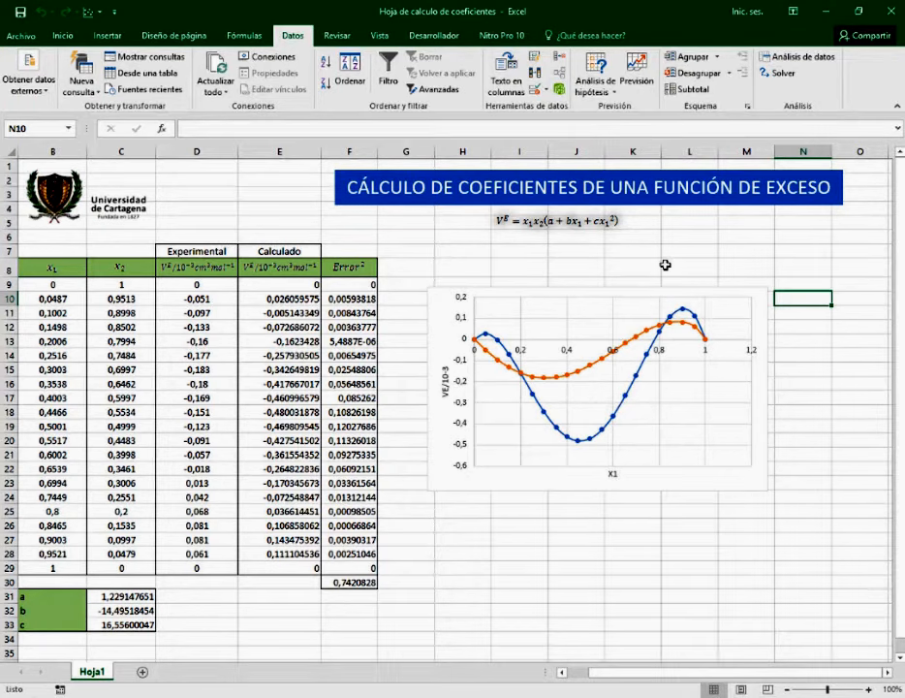
click(777, 73)
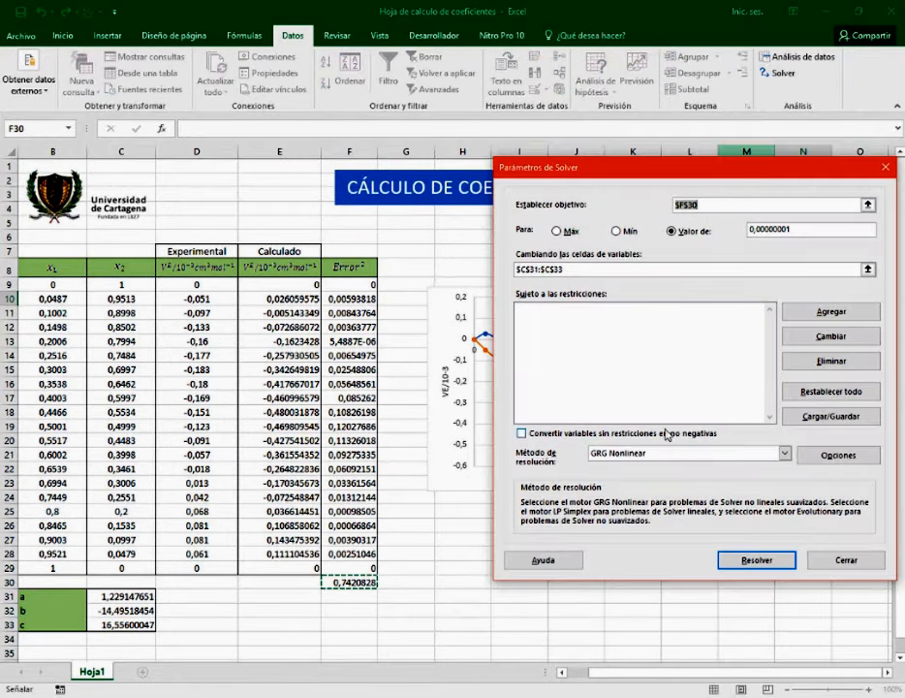
click(736, 562)
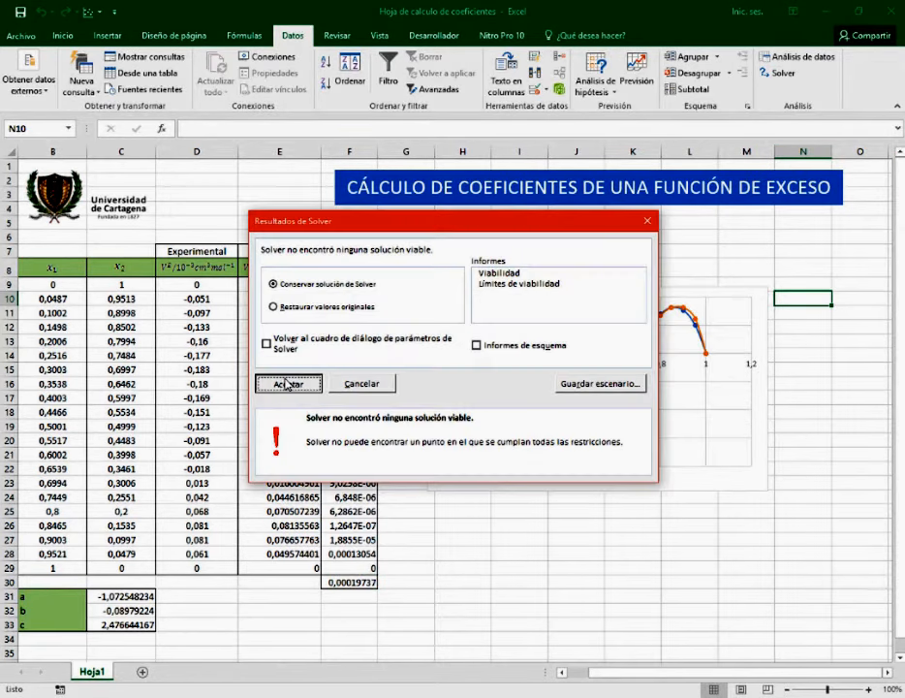
click(294, 323)
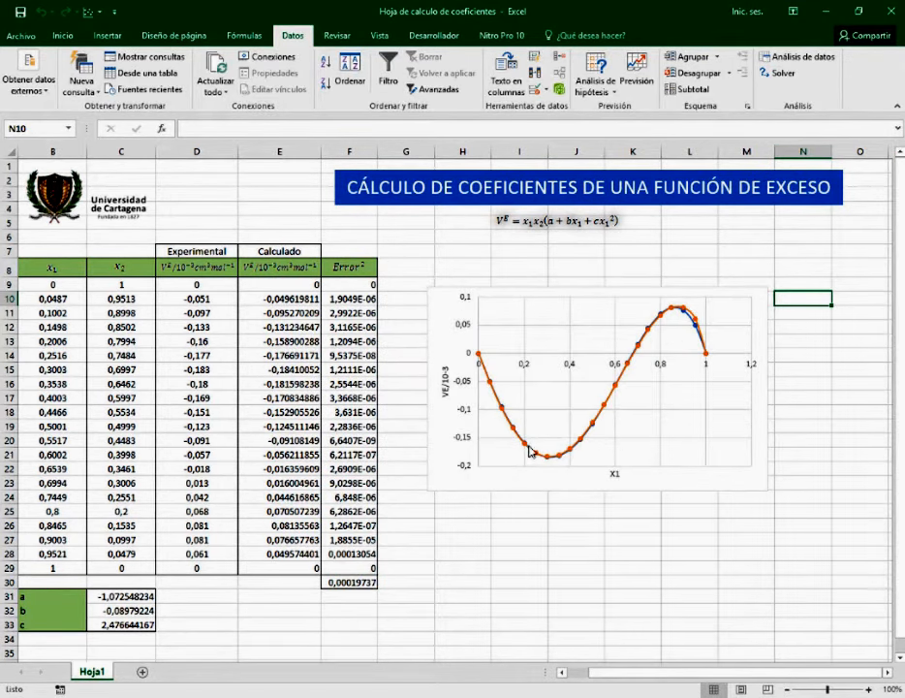
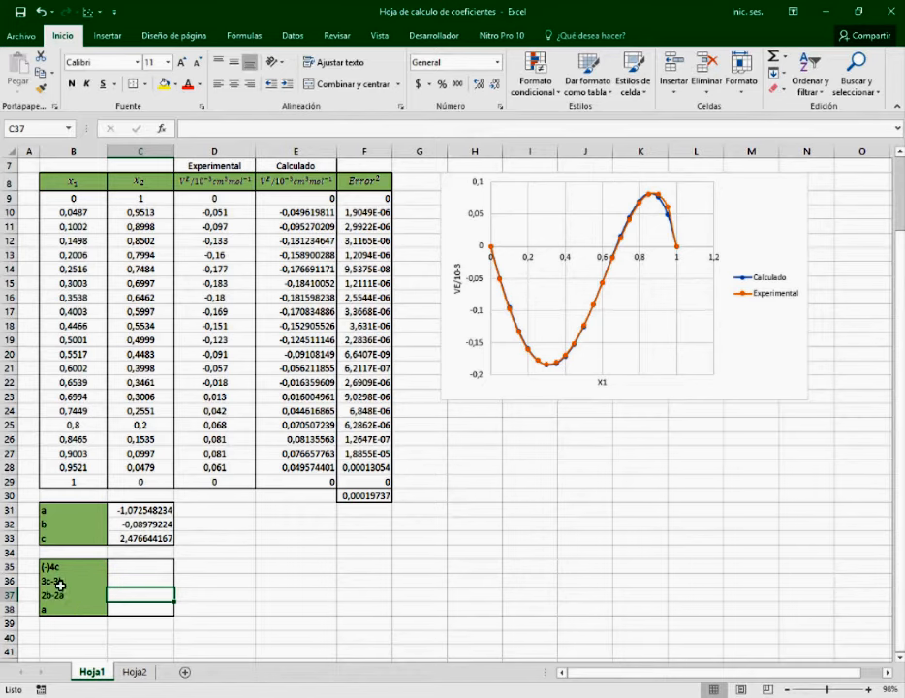
- Calculate -4 times c in C35 and 3c-3b in C36, using the coefficients in C32 and C33
click(136, 566)
text(=-4*)
click(145, 538)
key(Return)
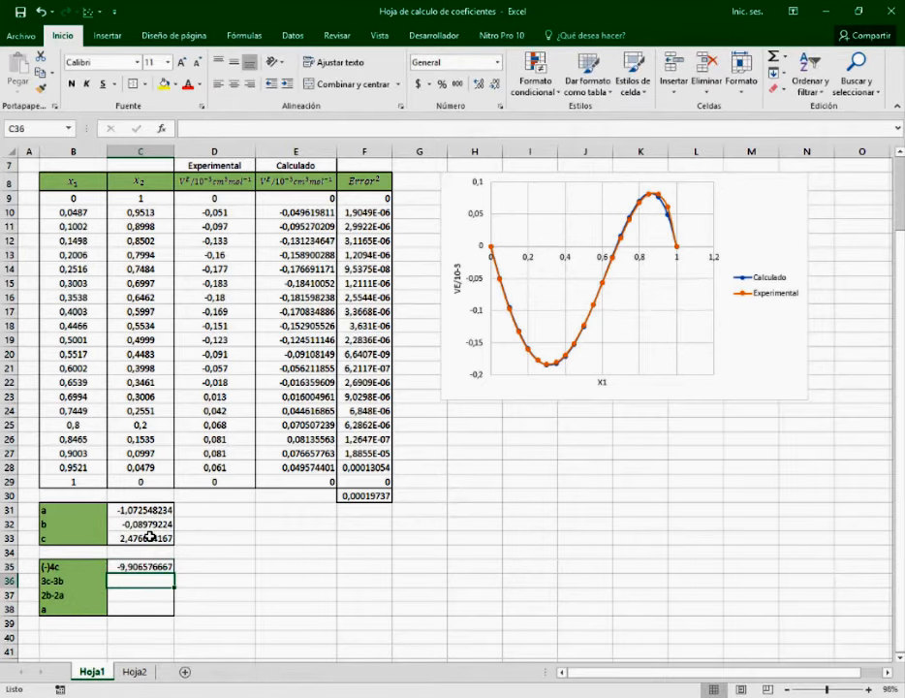
text(=3*)
click(141, 538)
text(-3*)
click(153, 524)
key(Return)
- Calculate 2b-2a in C37 and reference coefficient a in C38, using cells C31 and C32
text(=2*)
click(153, 524)
text(-2*)
click(147, 508)
key(Return)
text(=)
click(138, 510)
key(Return)
- Add a table labelled x1 and Polinomio in E33:E34, formatted like the coefficient block, and enter 1000 as the x1 value in F33
click(186, 623)
click(144, 567)
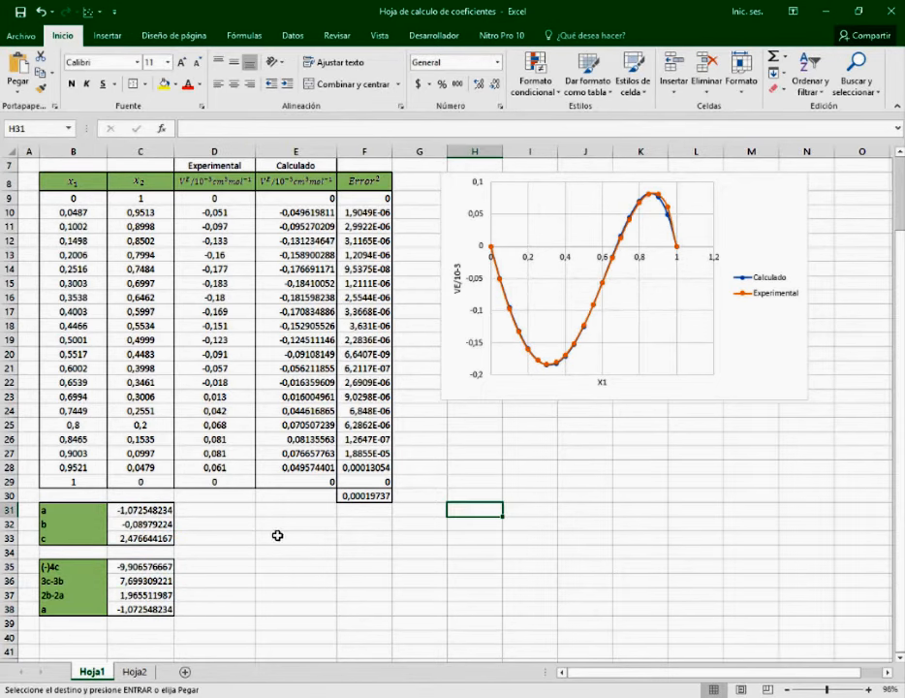
click(278, 535)
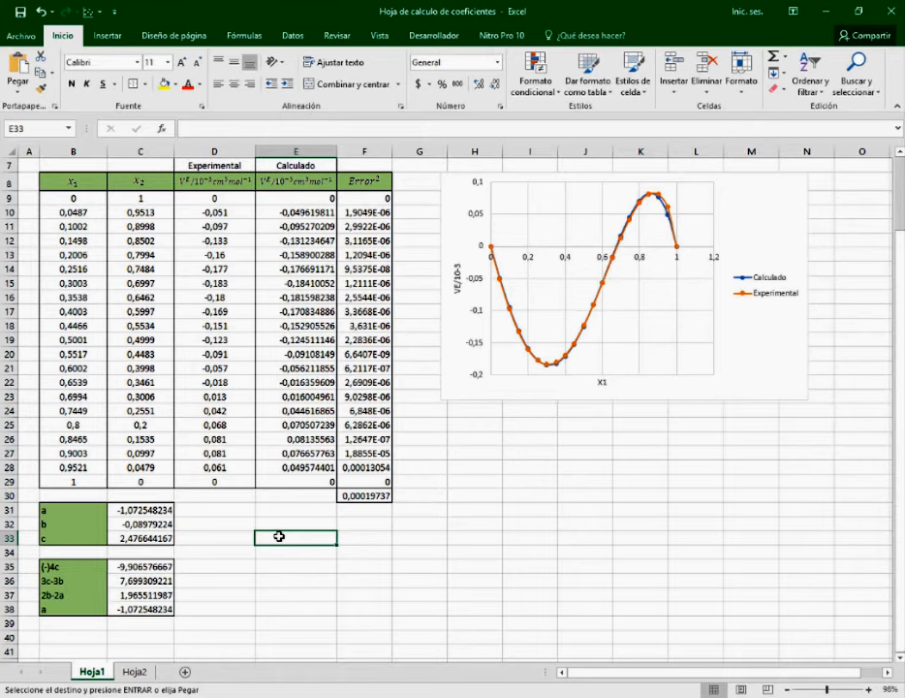
text(x1 Polinomio)
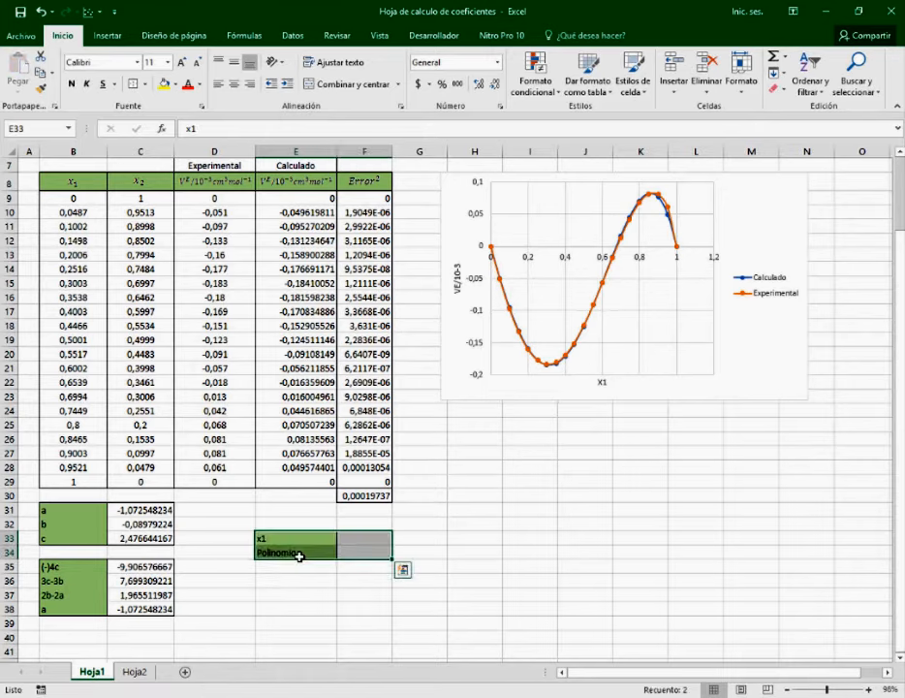
key(Escape)
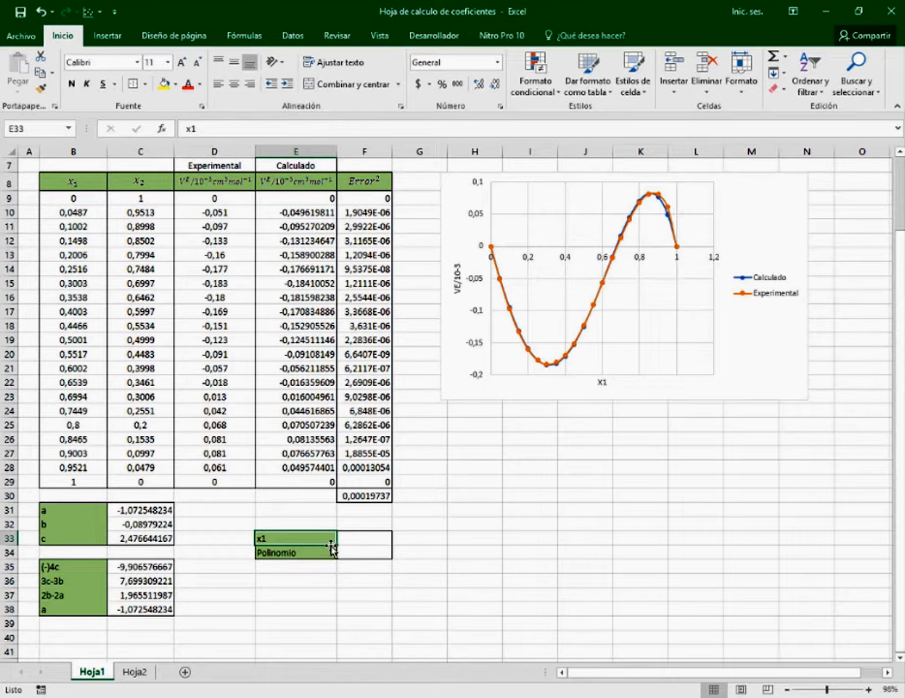
click(377, 543)
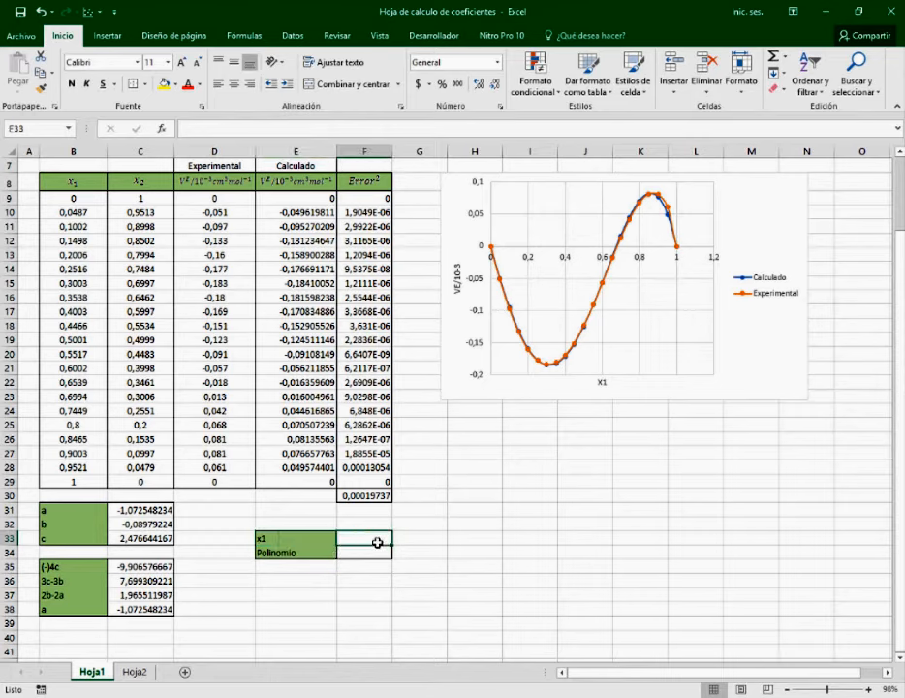
text(1000)
key(Return)
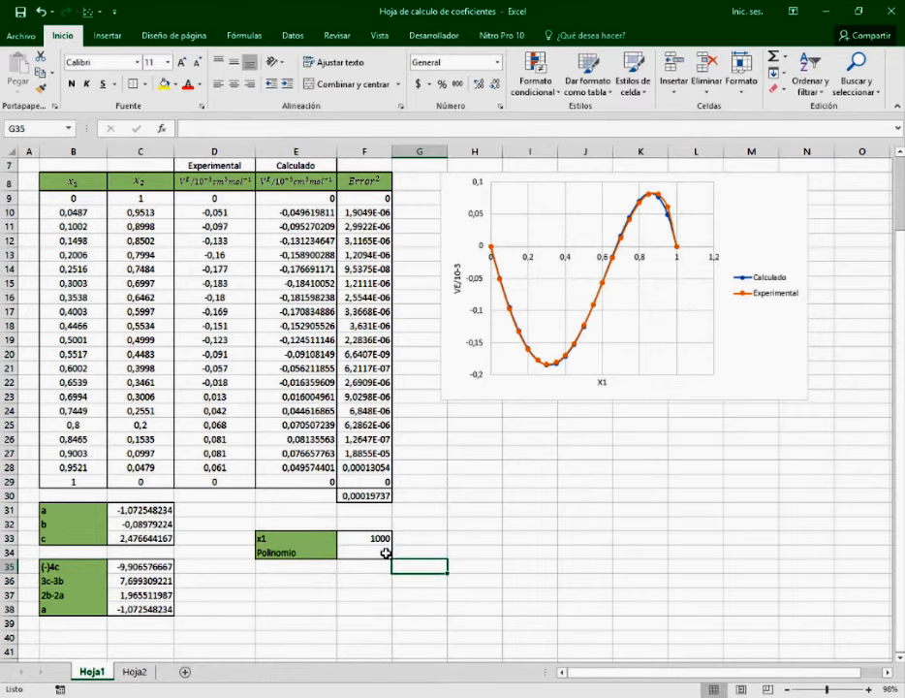
- Enter the polynomial formula =(C35*F33^3)+(C36*F33^2)+(C37*F33)+C38 in cell F34
text(=)
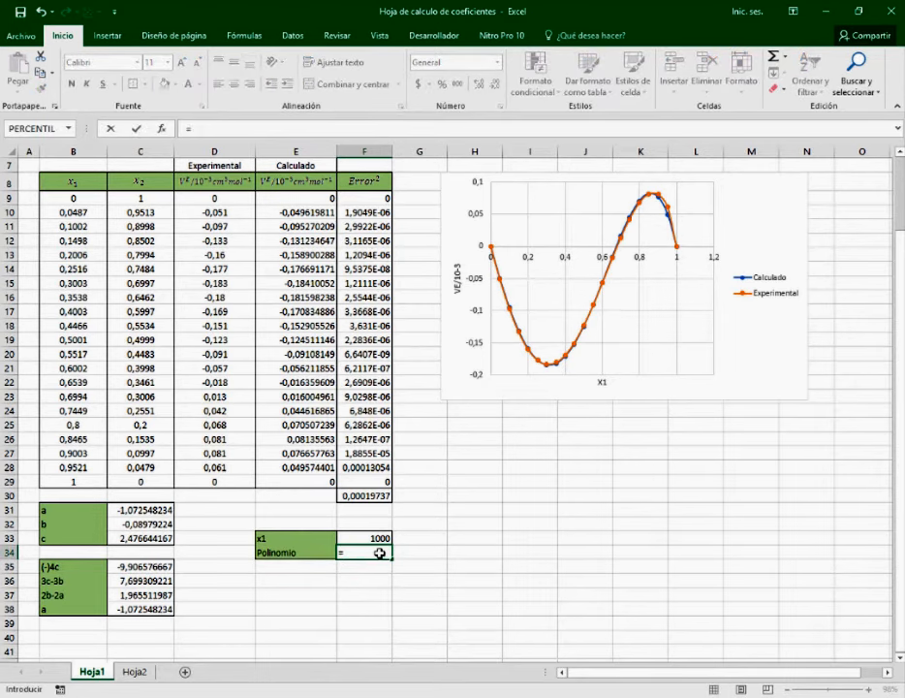
text(()
scroll(379, 554, down, 1)
click(176, 519)
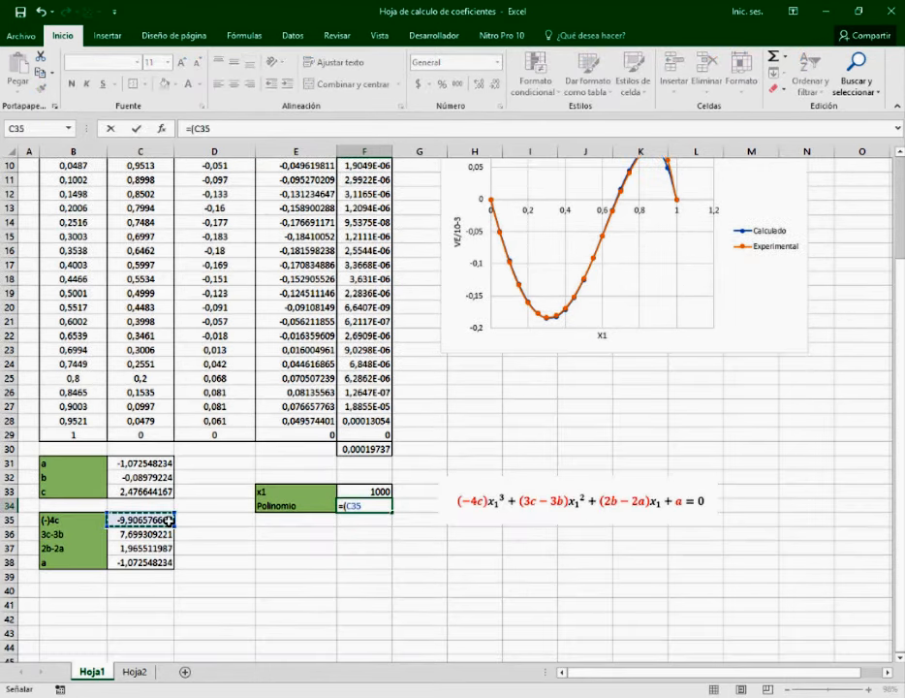
text(*)
click(351, 492)
text(^3)+()
click(155, 535)
text(*)
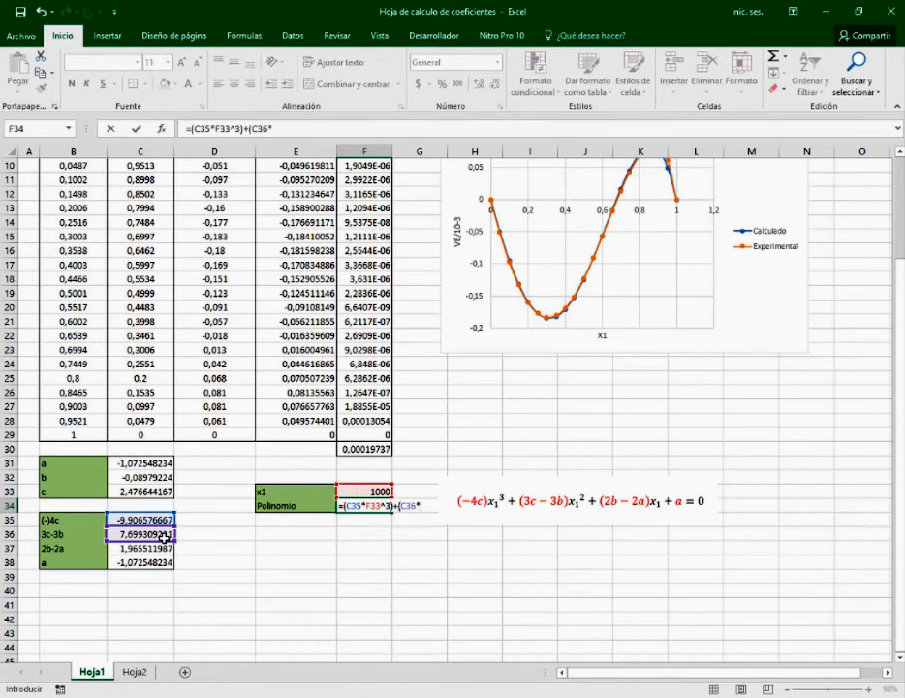
click(366, 491)
text(^2)+()
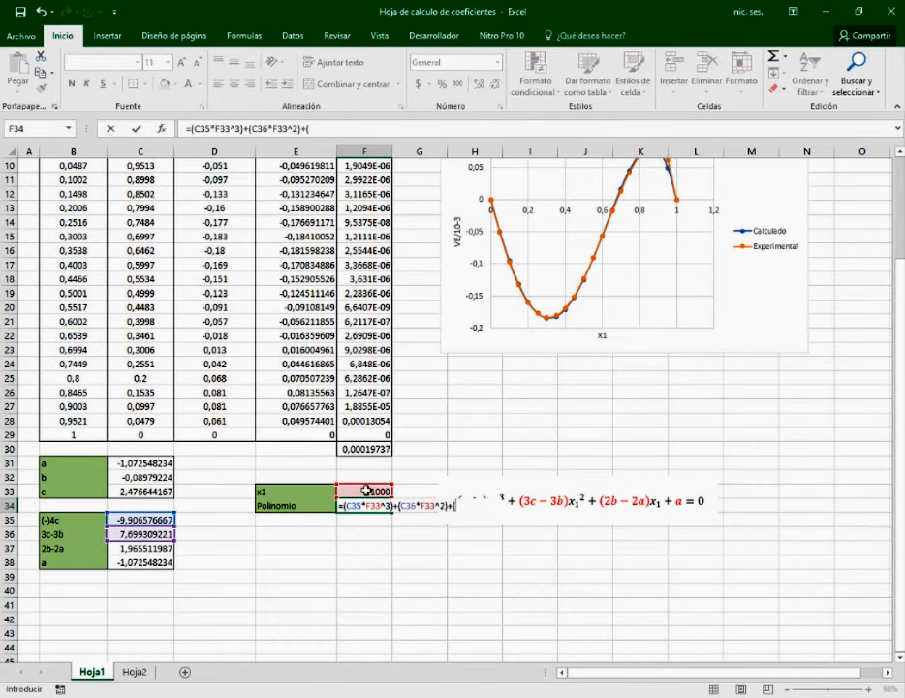
click(141, 547)
text(*)
click(366, 491)
text()+)
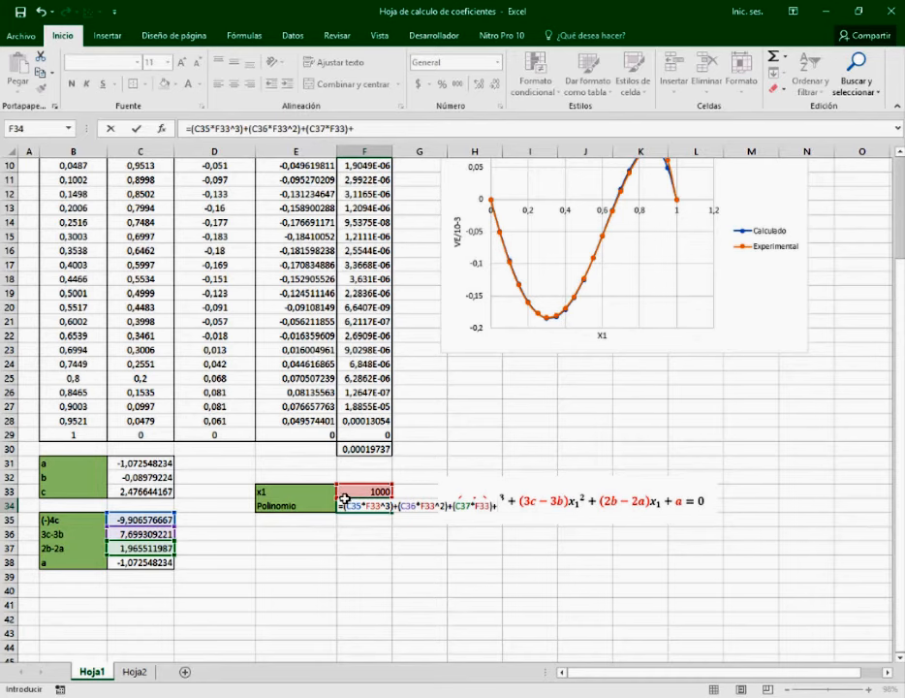
click(156, 562)
key(Return)
click(503, 503)
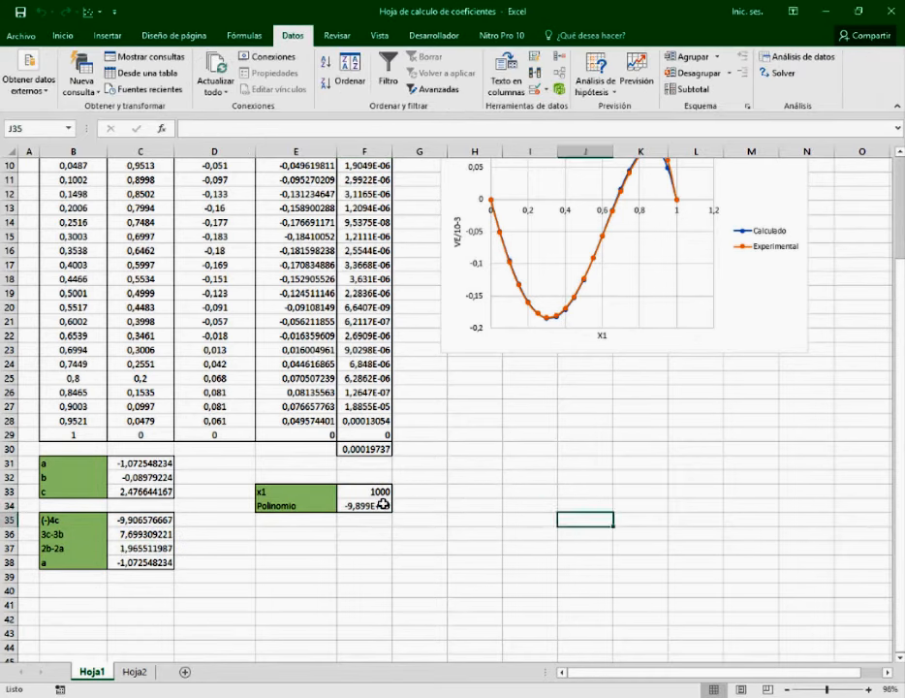
- Run Solver with $F$34 as the objective, a target value of 0 and $F$33 as the variable cell, and keep the solution
click(778, 74)
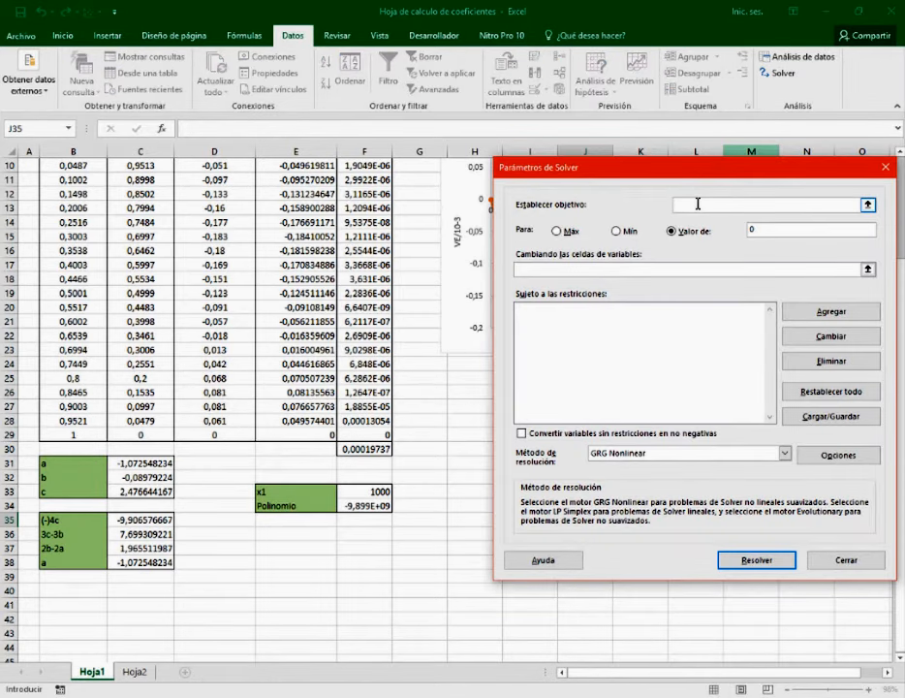
click(351, 506)
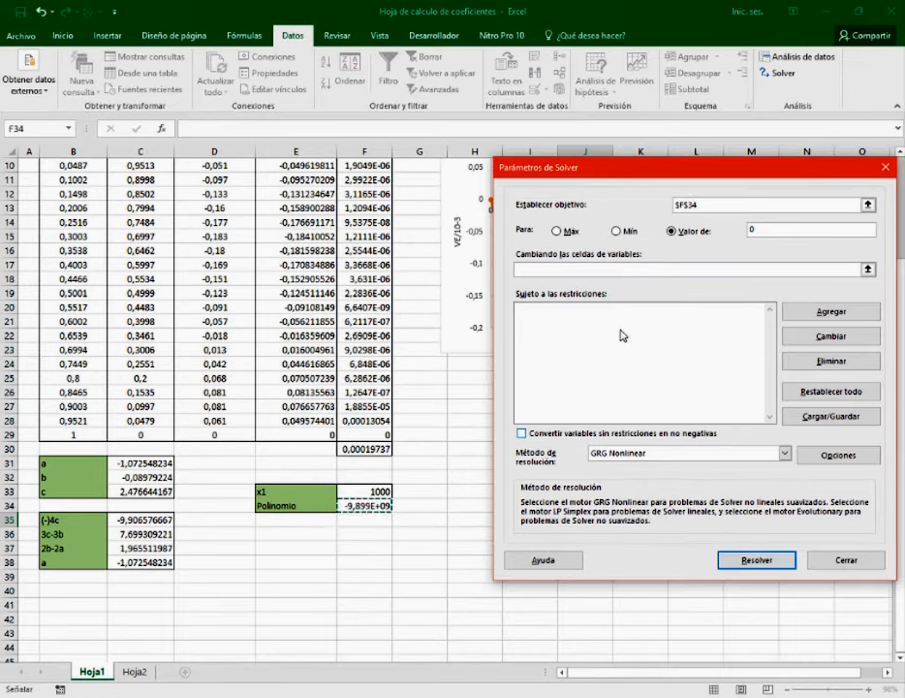
click(711, 269)
click(349, 491)
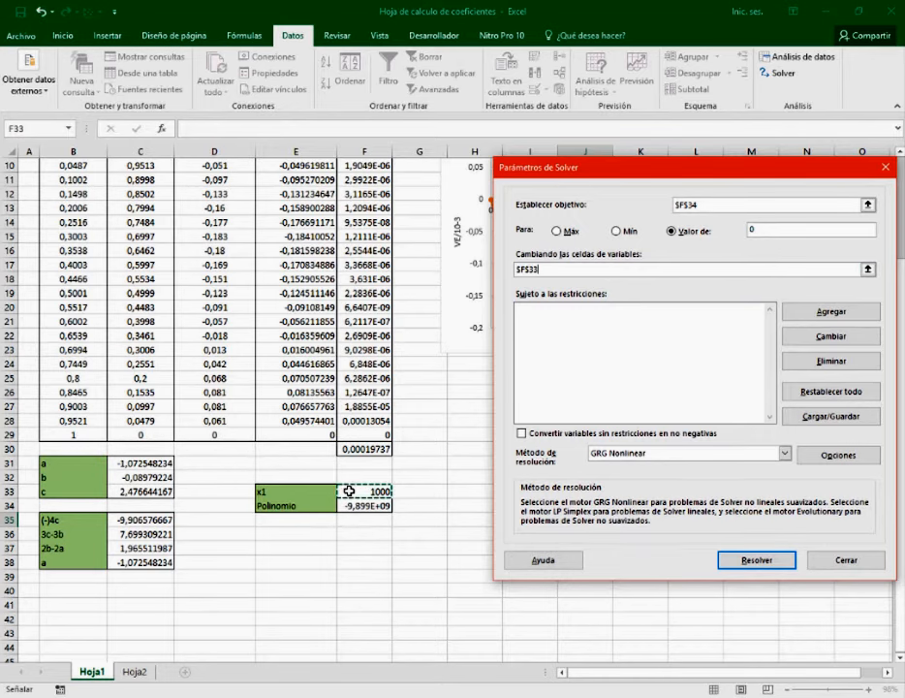
click(757, 562)
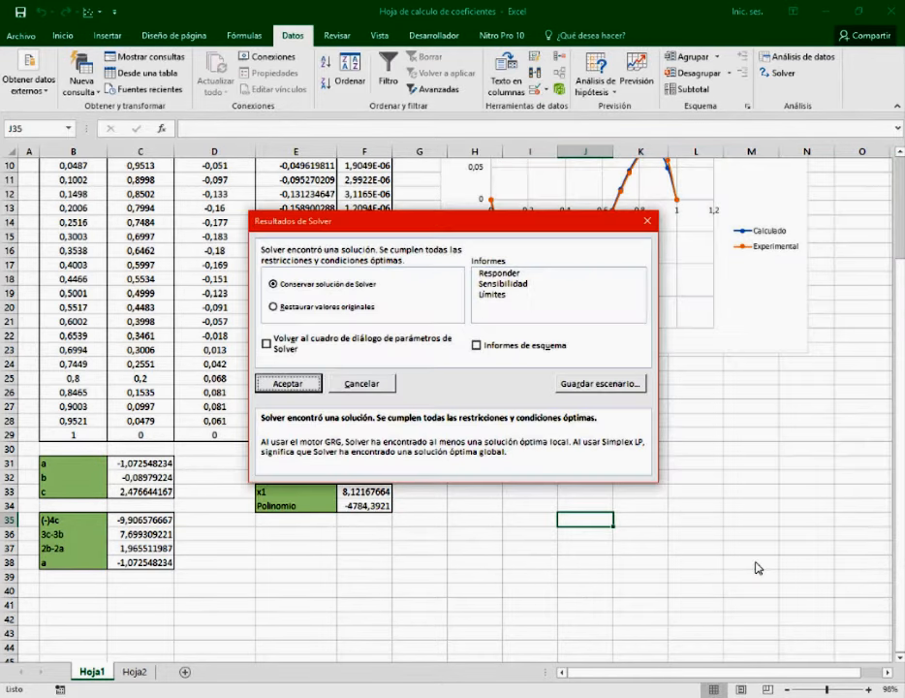
click(302, 385)
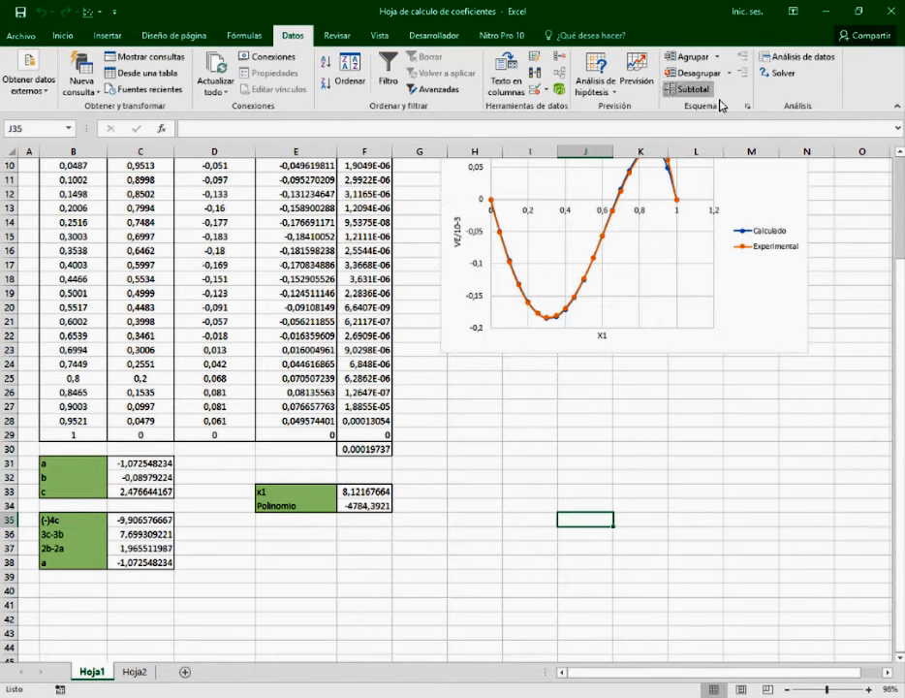
- Rerun Solver three more times on $F$34 with the same settings, keeping each solution, and select the resulting x1 value in F33
click(764, 77)
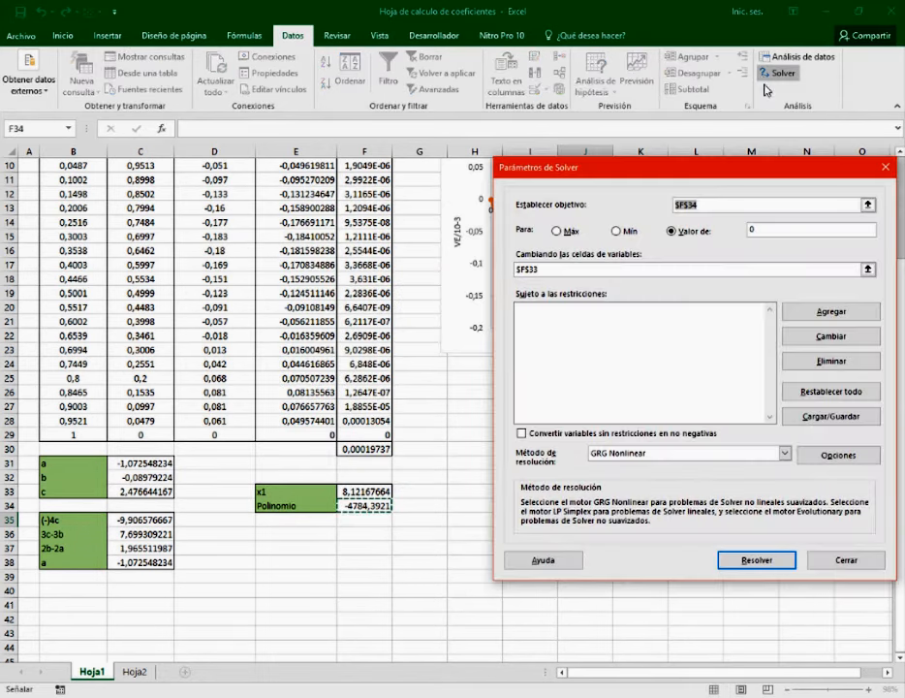
click(750, 562)
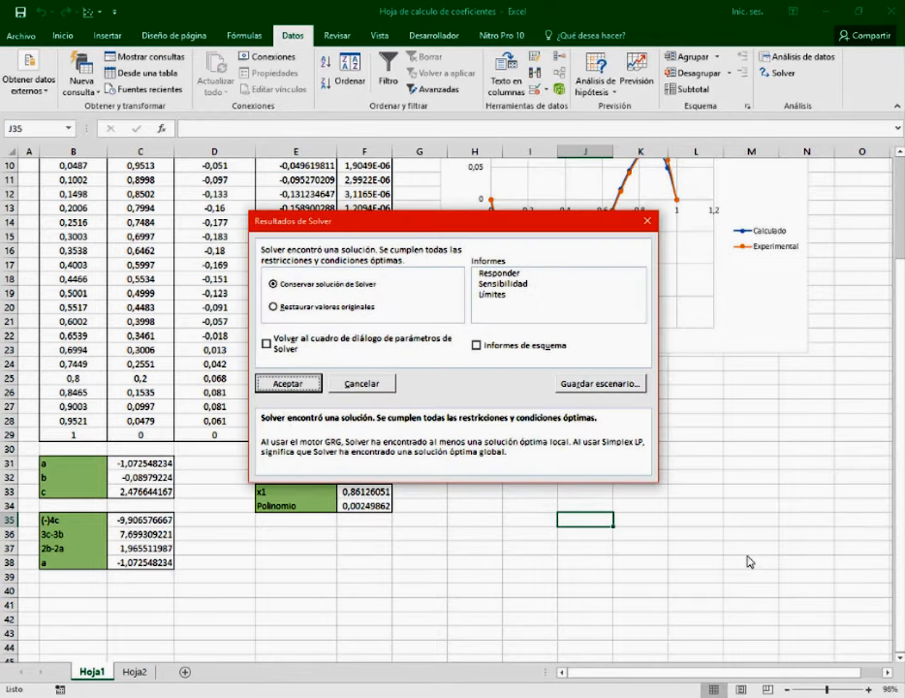
click(286, 384)
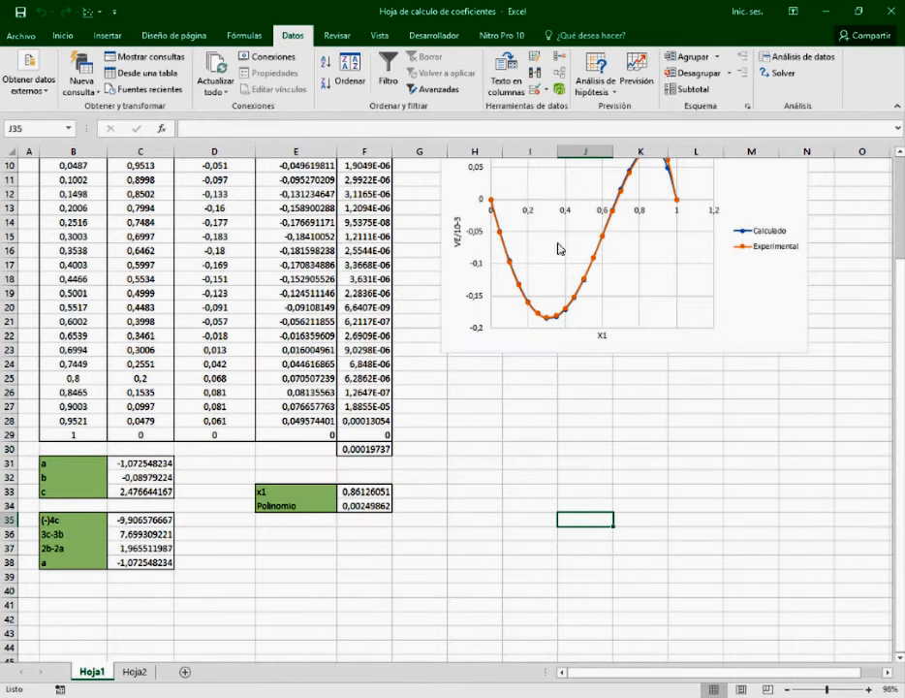
click(773, 78)
click(734, 556)
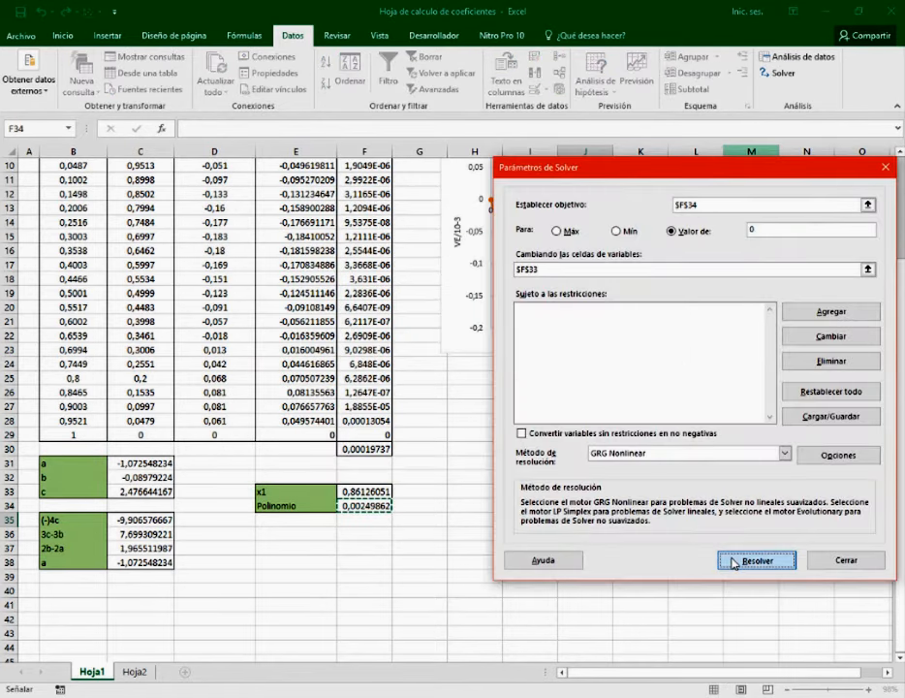
click(290, 384)
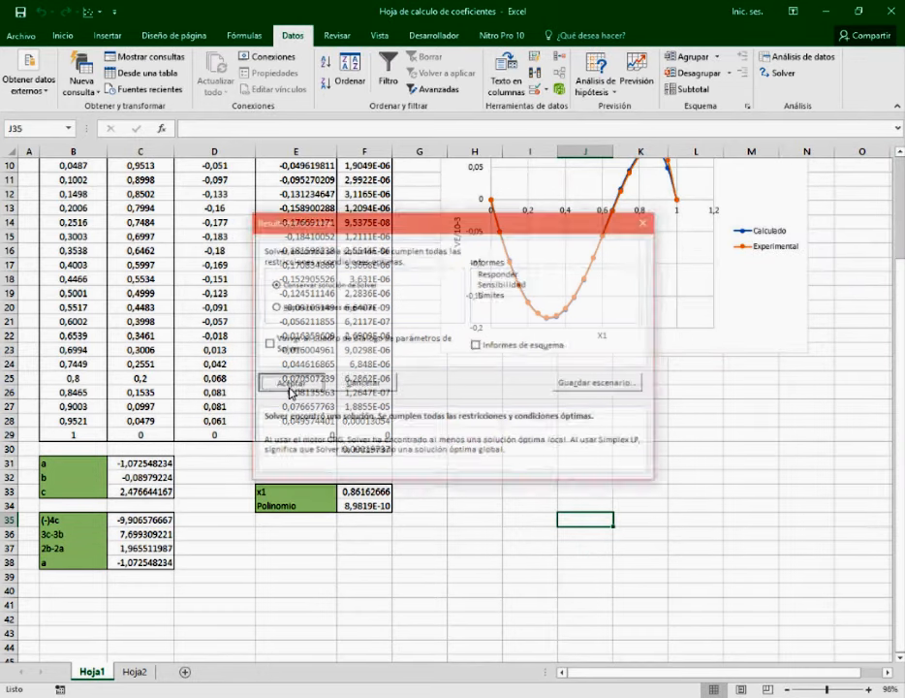
click(783, 77)
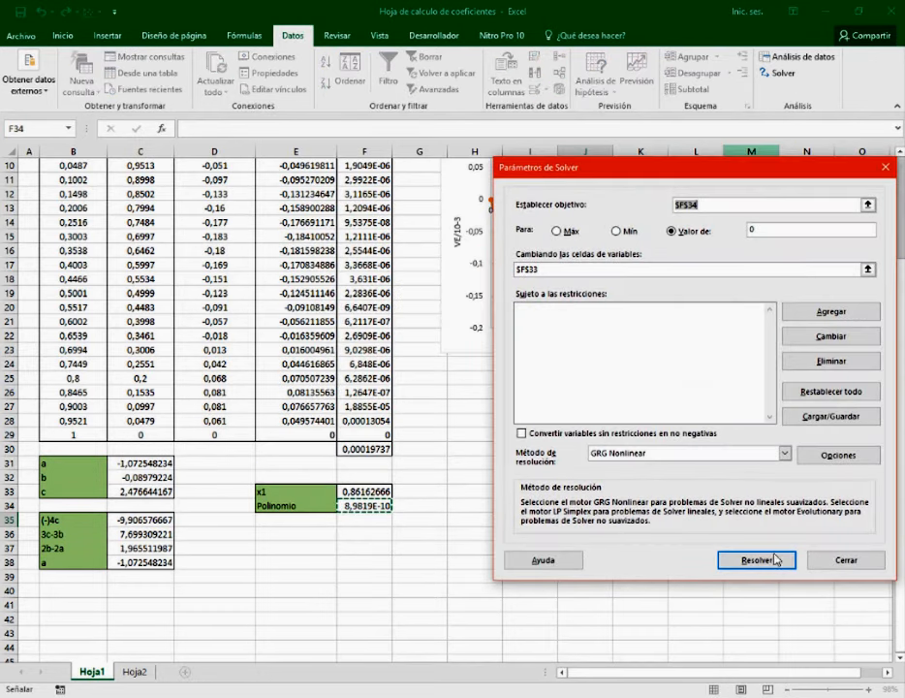
click(758, 560)
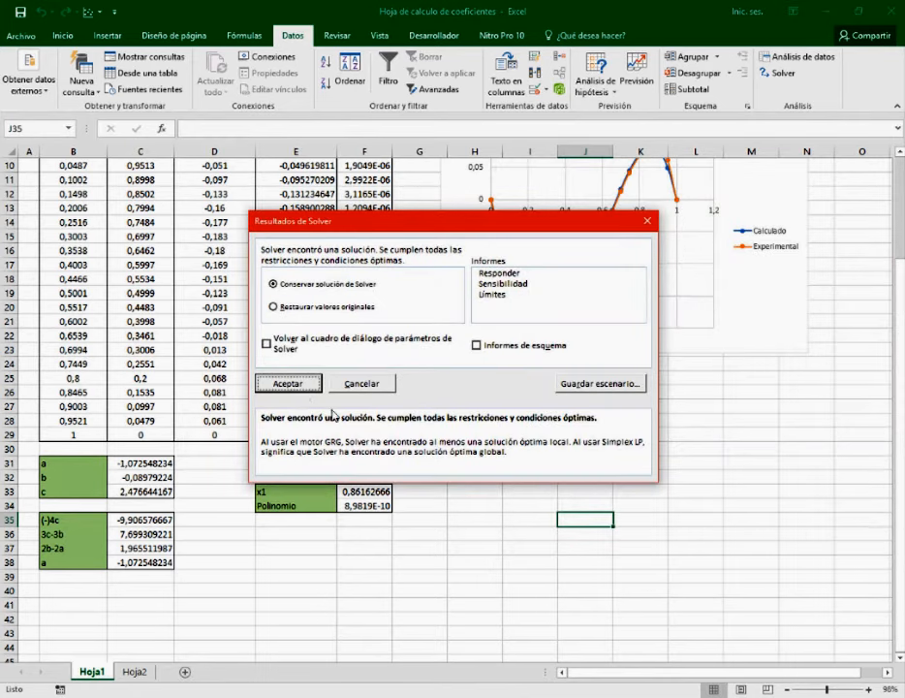
click(291, 385)
click(354, 494)
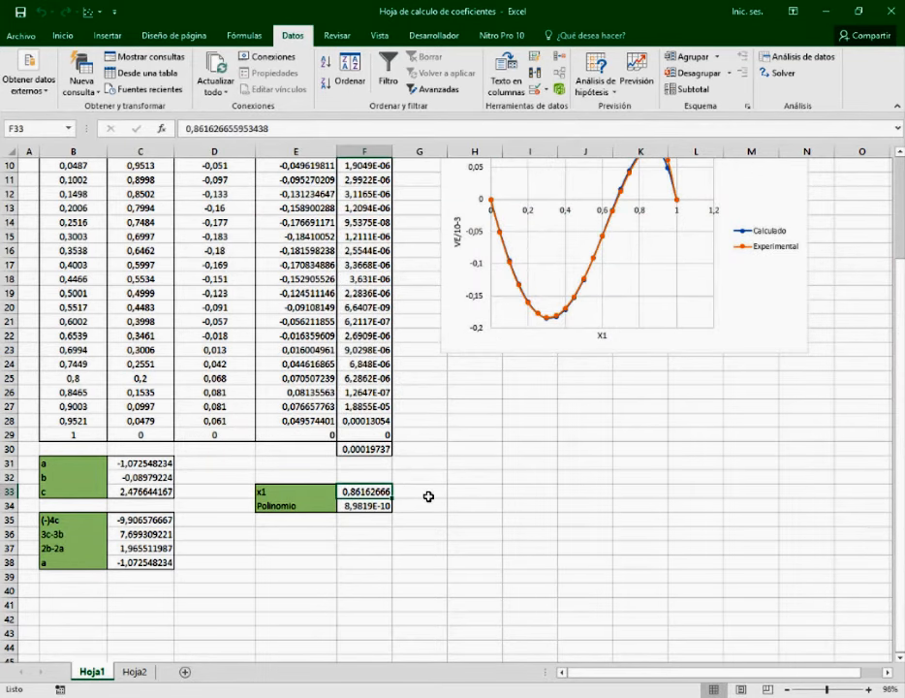
- Add a row labelled VE in E36 with a bordered value cell in F36, formatted like the x1 table
click(304, 537)
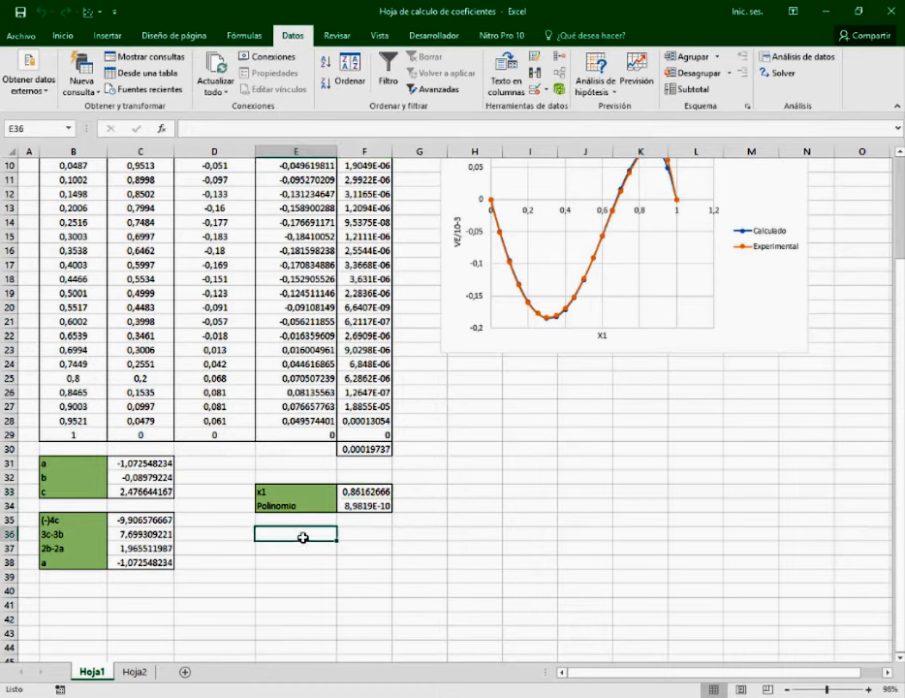
key(ctrl+c)
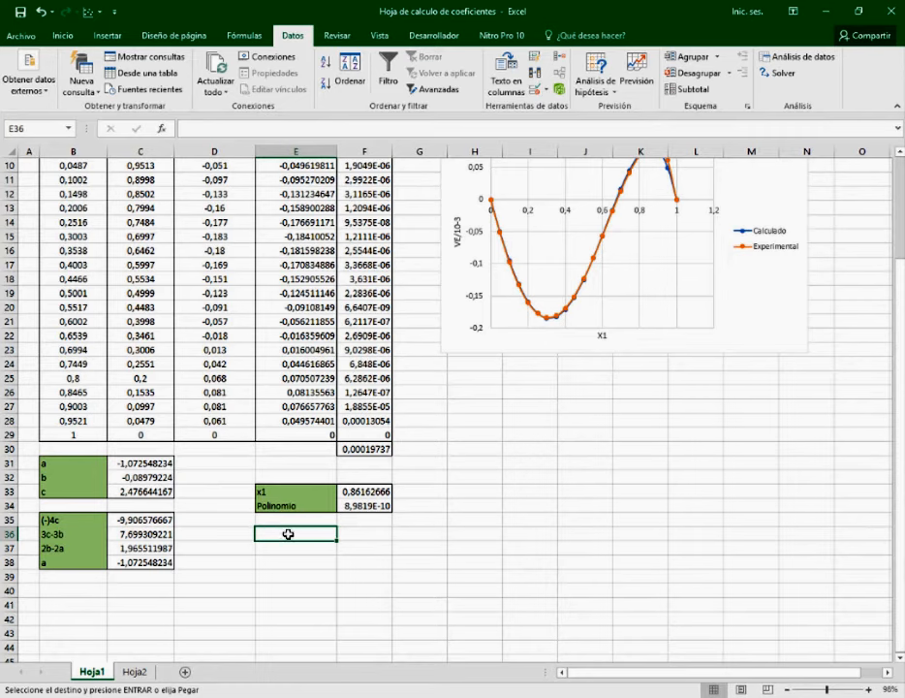
text(VE)
click(370, 535)
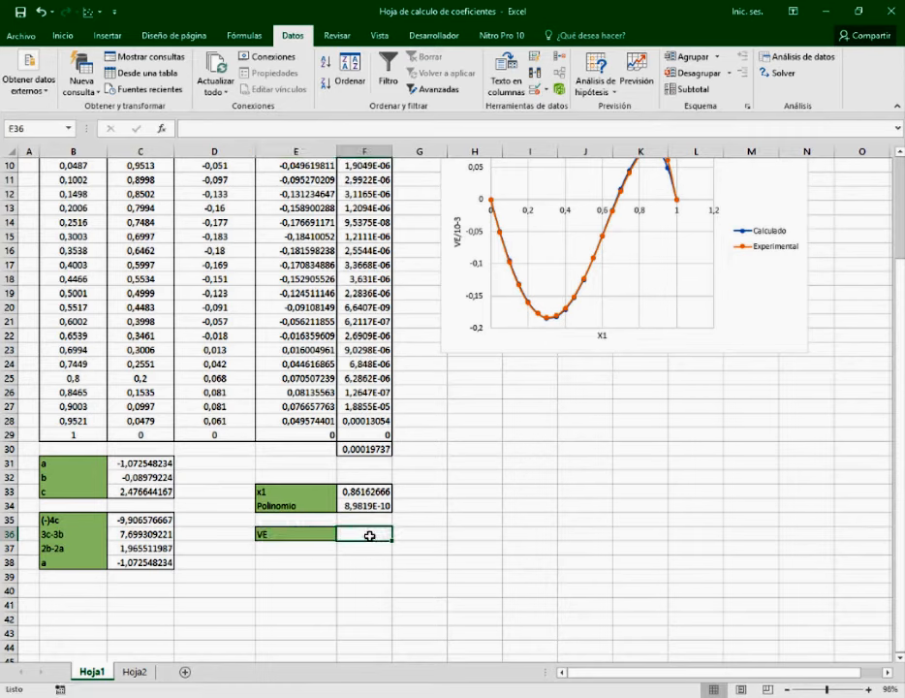
click(354, 491)
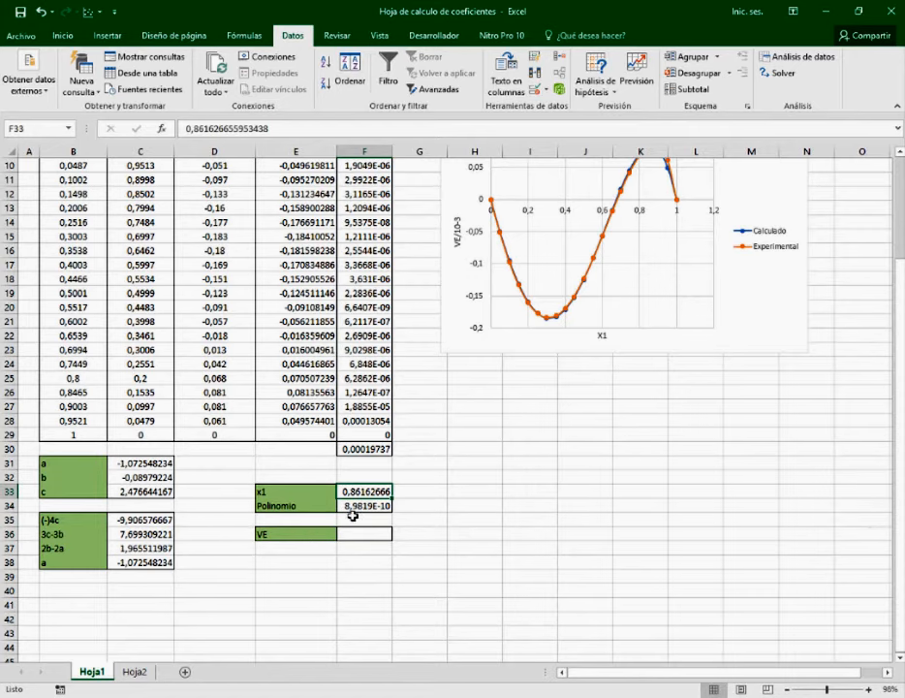
- Enter the VE formula =(C31*F33)-C31*(F33^2)+(C32*(F33^2))-(C32*(F33^3))+(C33*(F33^3))-(C33*(F33^4)) in cell F36
click(350, 536)
text(=)
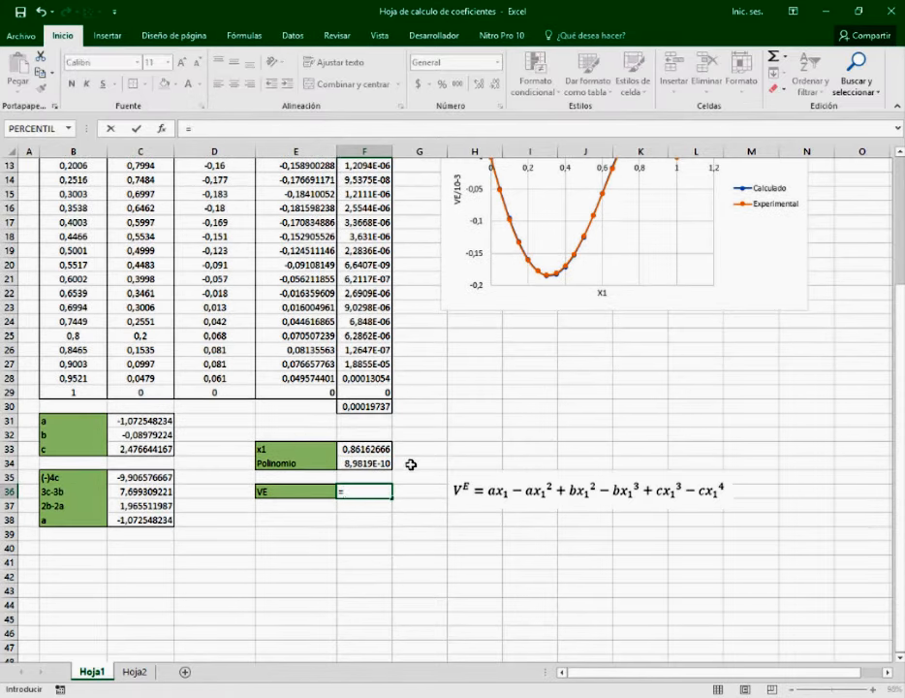
text(()
click(141, 420)
text(*)
click(354, 448)
text()-)
click(158, 421)
text(()
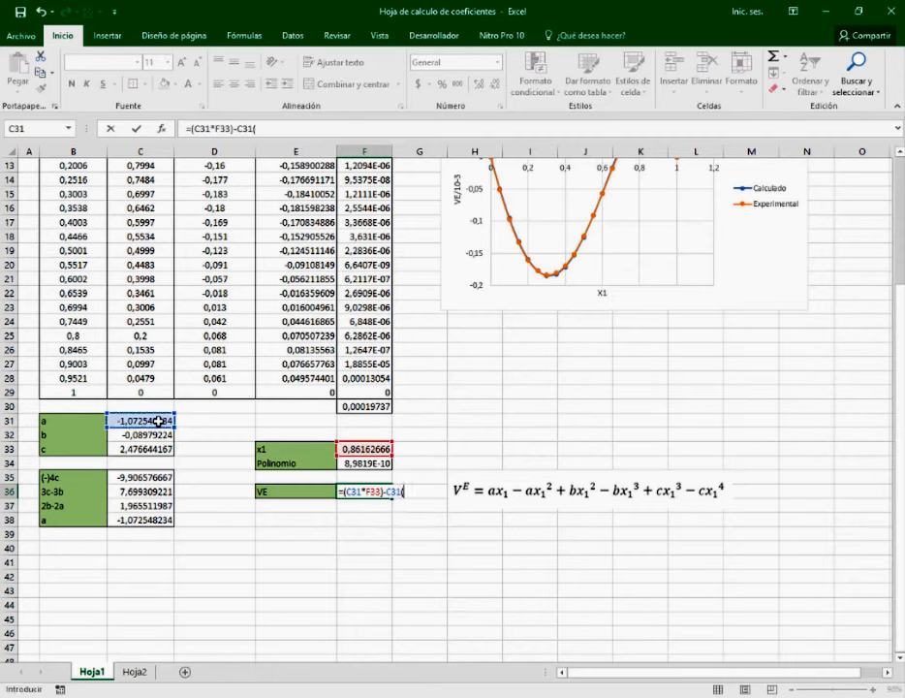
click(376, 448)
text(^2)+()
click(145, 435)
text(*()
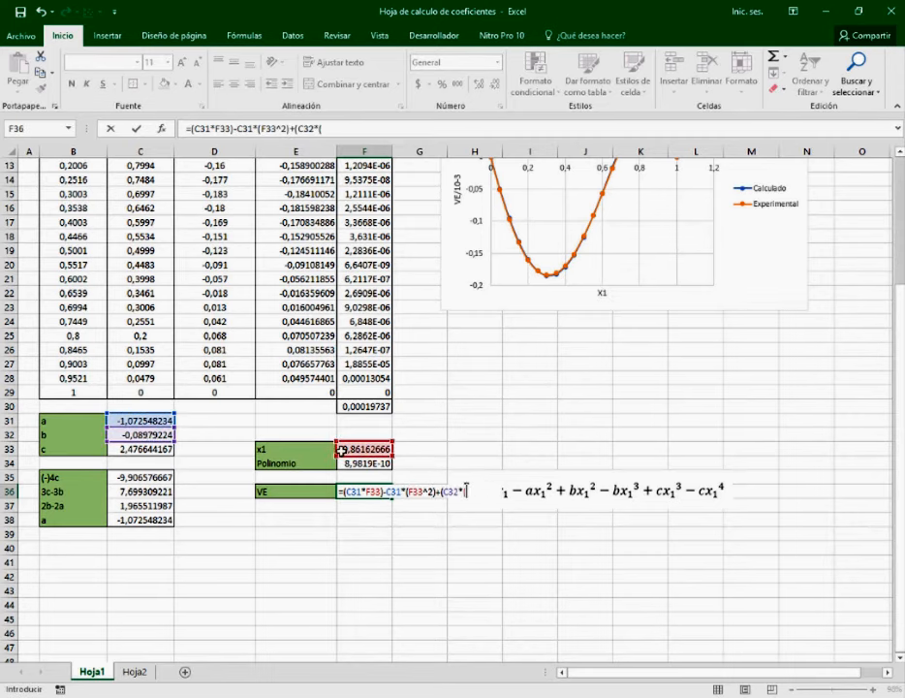
click(341, 448)
text(^2))-)
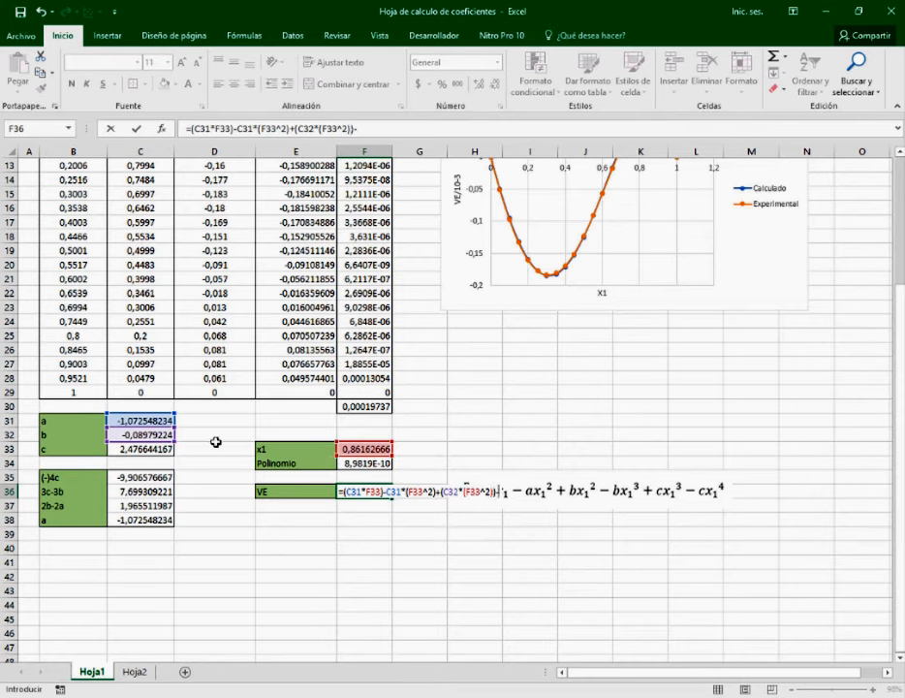
text(()
click(145, 434)
text(*()
click(360, 449)
text(^3))+()
click(145, 449)
text(*()
click(354, 449)
text(^3))-()
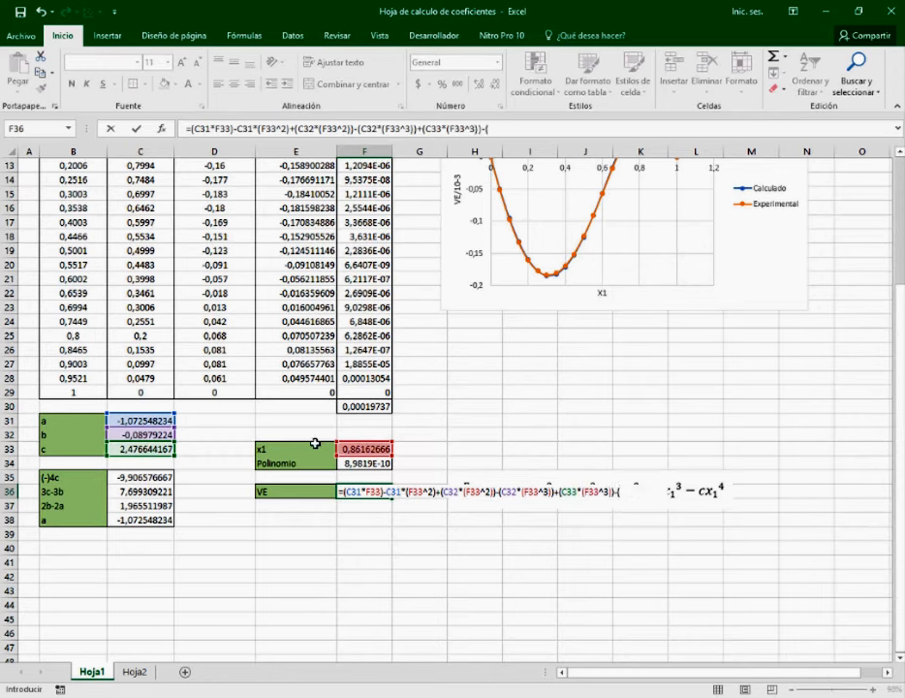
click(145, 448)
text(*()
click(343, 447)
text(^4)
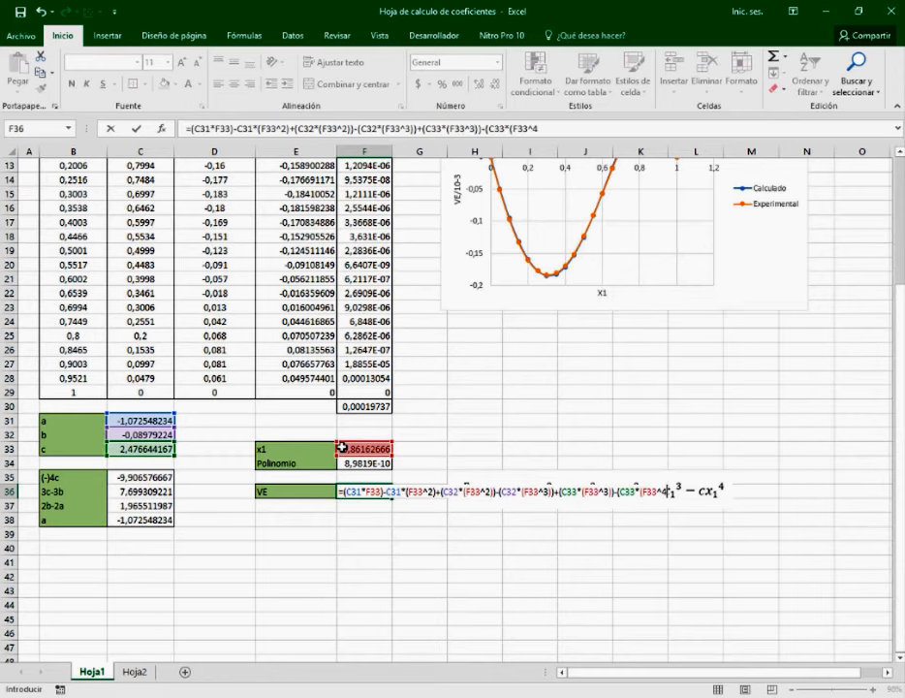
text()))
key(Return)
- Add two bordered columns G and H beside the error column, with green headers V̄1E in G8 and V̄2E in H8
click(380, 493)
key(ctrl+c)
scroll(470, 466, up, 4)
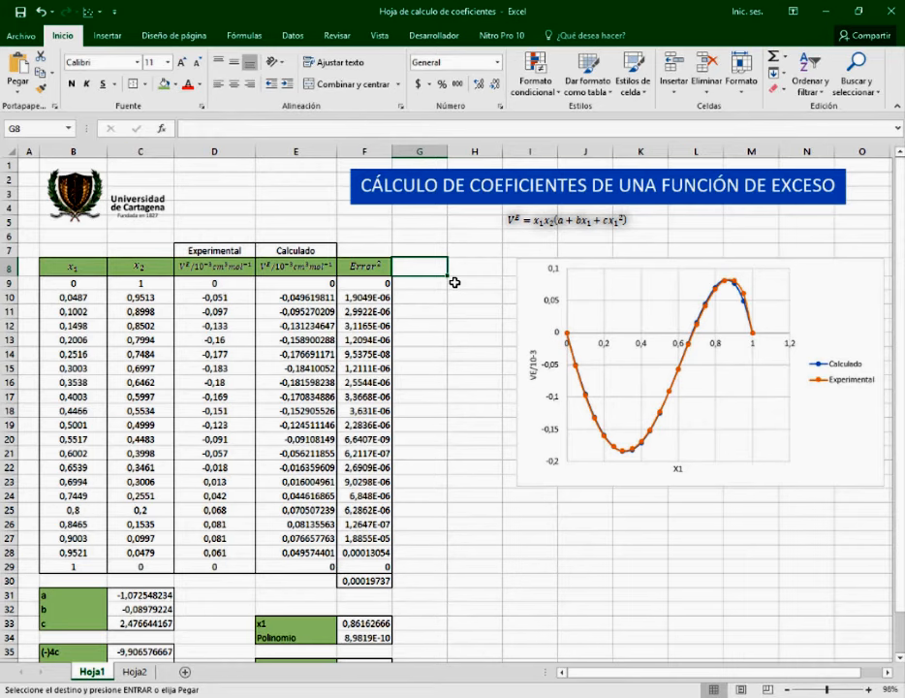
click(441, 354)
click(435, 263)
key(Return)
click(472, 310)
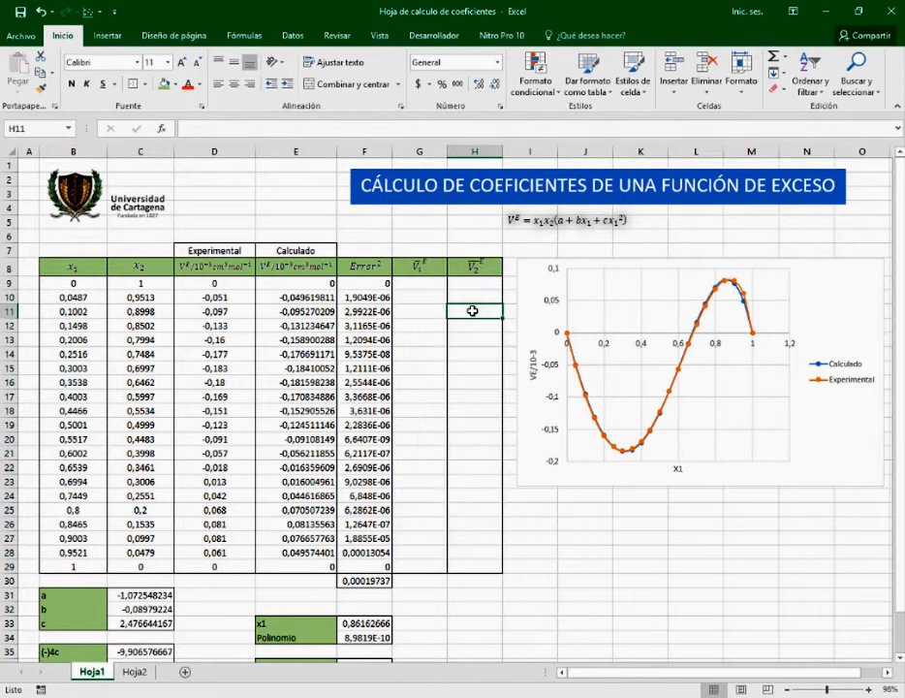
- Write the V̄1E formula in G9 as C9 times ($C$31+2*C32*B9+3*C33*(B9^2))
click(428, 288)
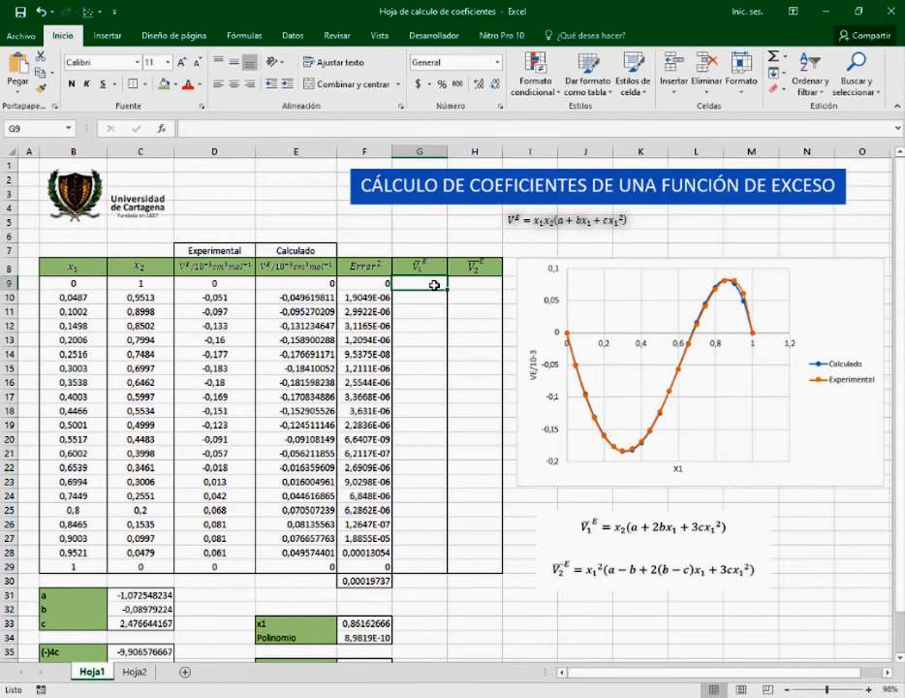
text(=)
click(142, 282)
text(()
click(140, 594)
key(F4)
key(F4)
key(F4)
key(F4)
key(F4)
text(+2*)
click(142, 609)
text(*)
click(84, 283)
text(+3*)
click(146, 624)
text(*()
click(85, 286)
text(^2)
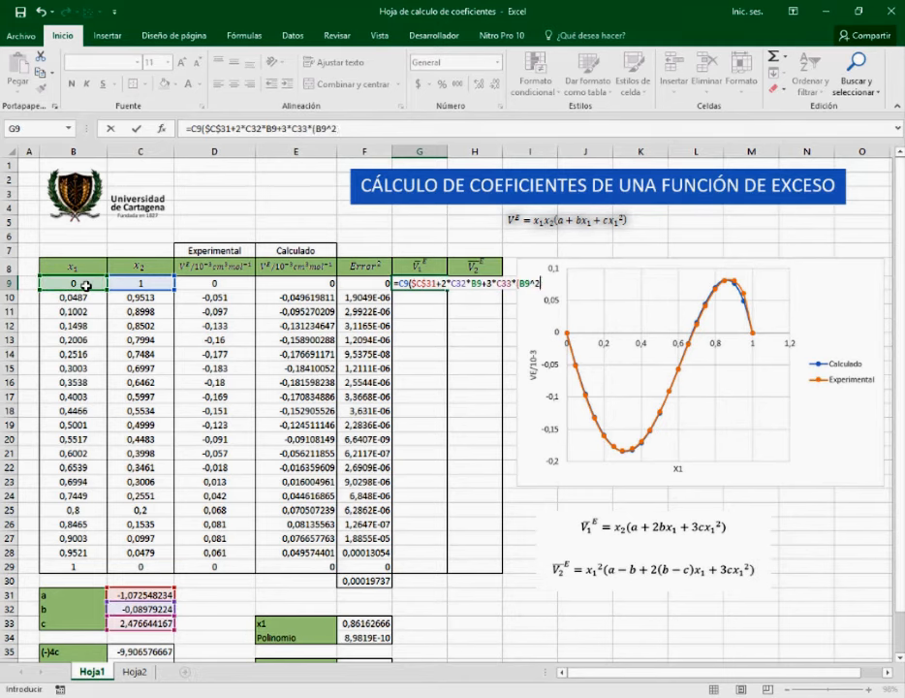
- Make the C32 and C33 references in the G9 formula absolute, accept the suggested correction and fill the formula down to G29
key(F4)
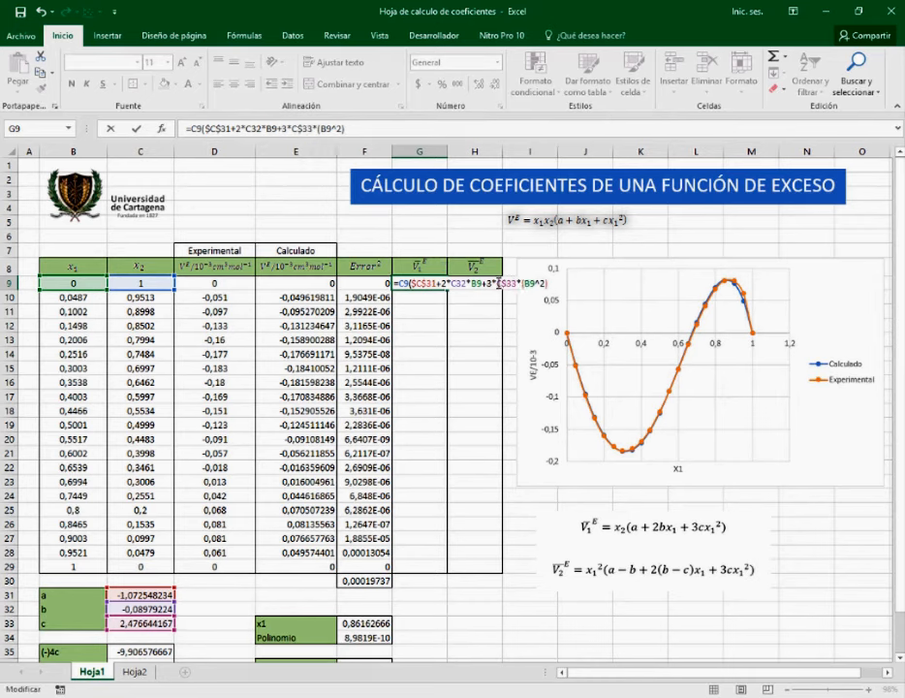
click(396, 283)
key(F4)
key(Return)
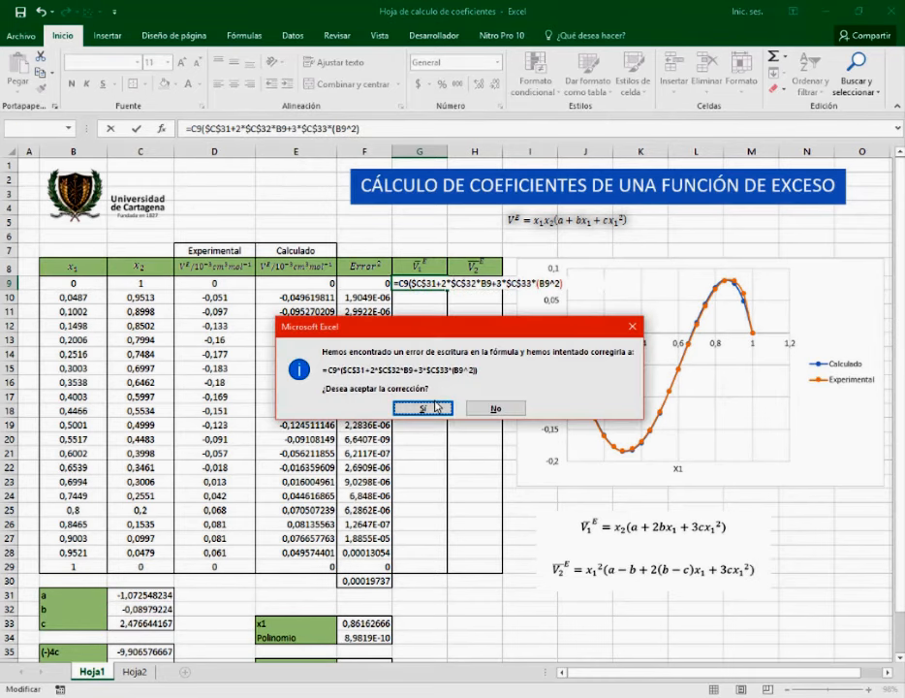
click(430, 405)
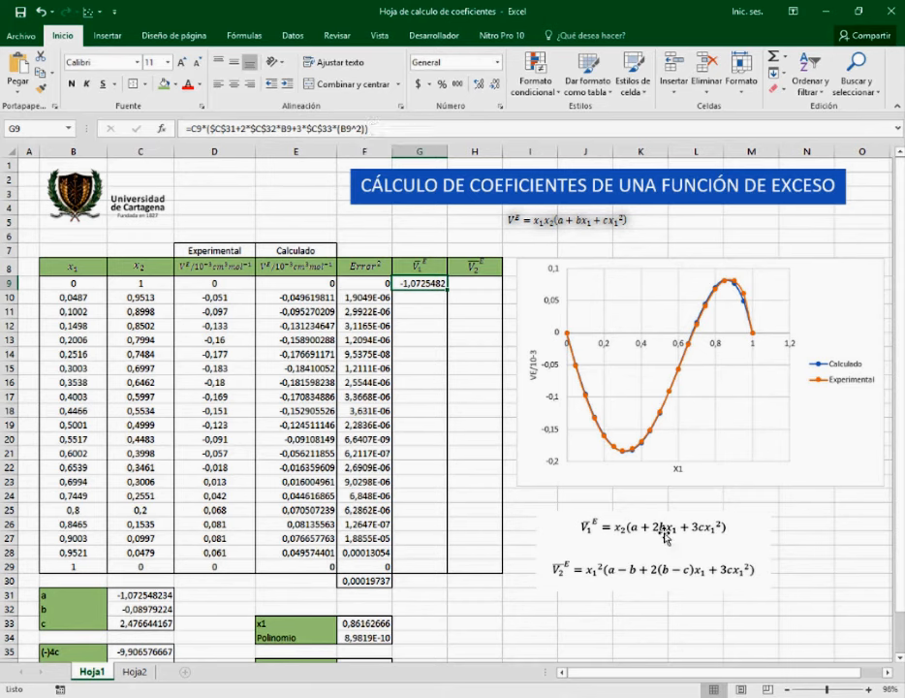
drag(449, 291, 454, 572)
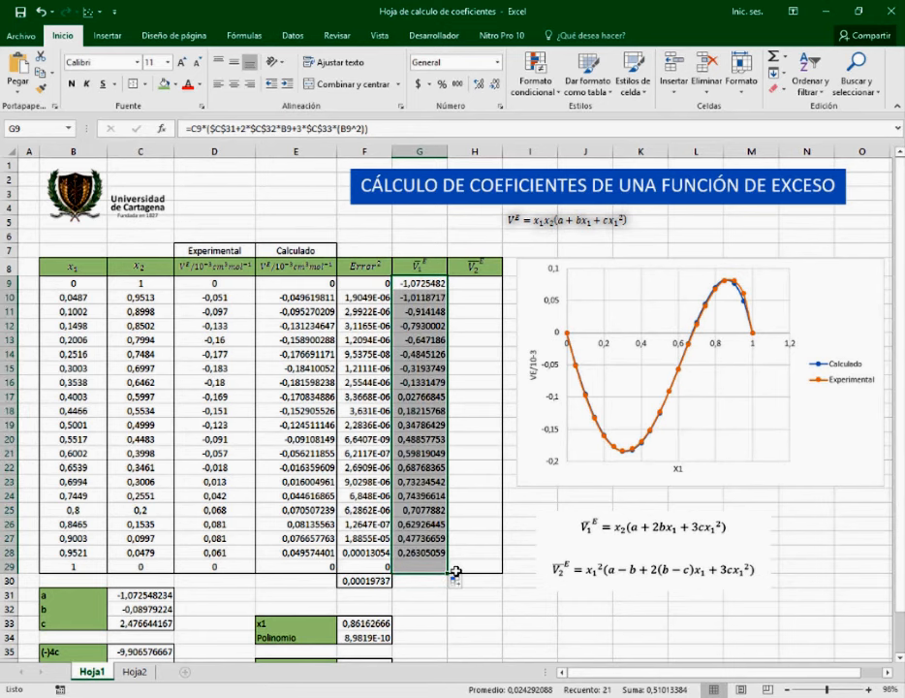
- Write the V̄2E formula in H9 as =(B9^2)*(C31-C32+2*(C32-C33)*B9+3*C33*(B9^2))
click(478, 308)
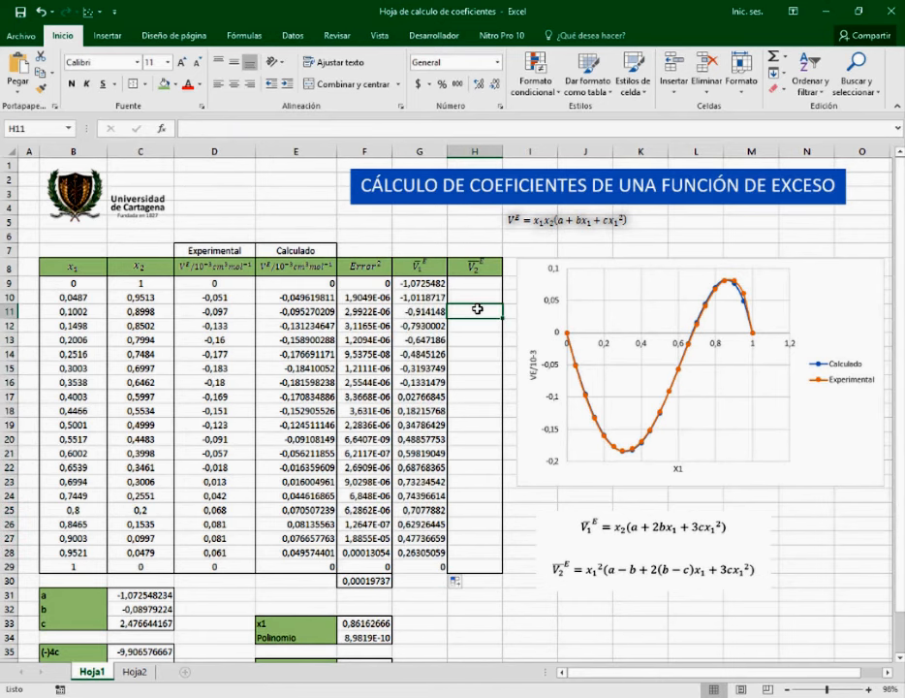
click(472, 286)
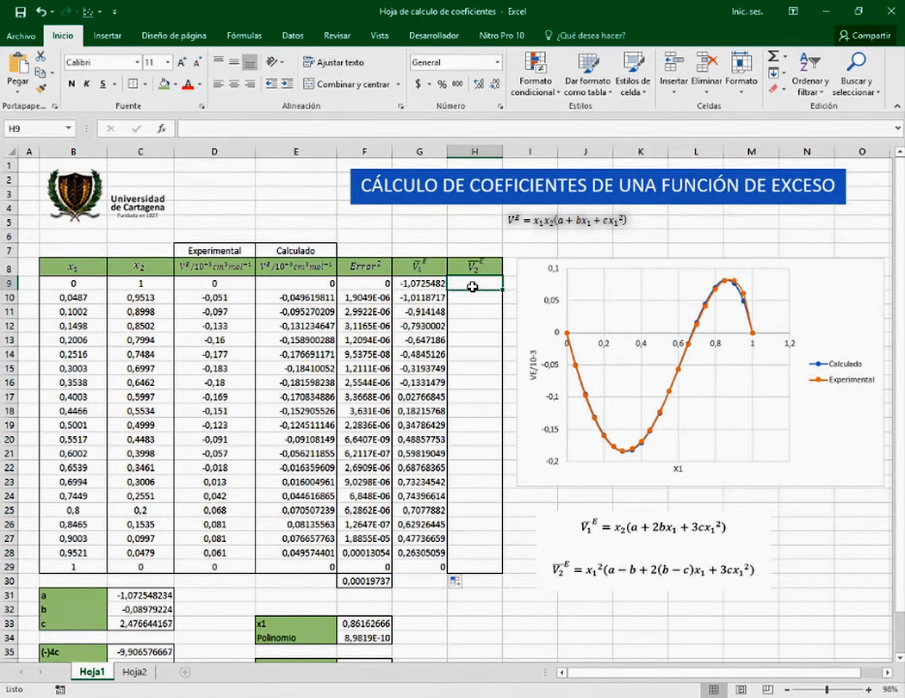
text(=()
click(69, 283)
text(^2)
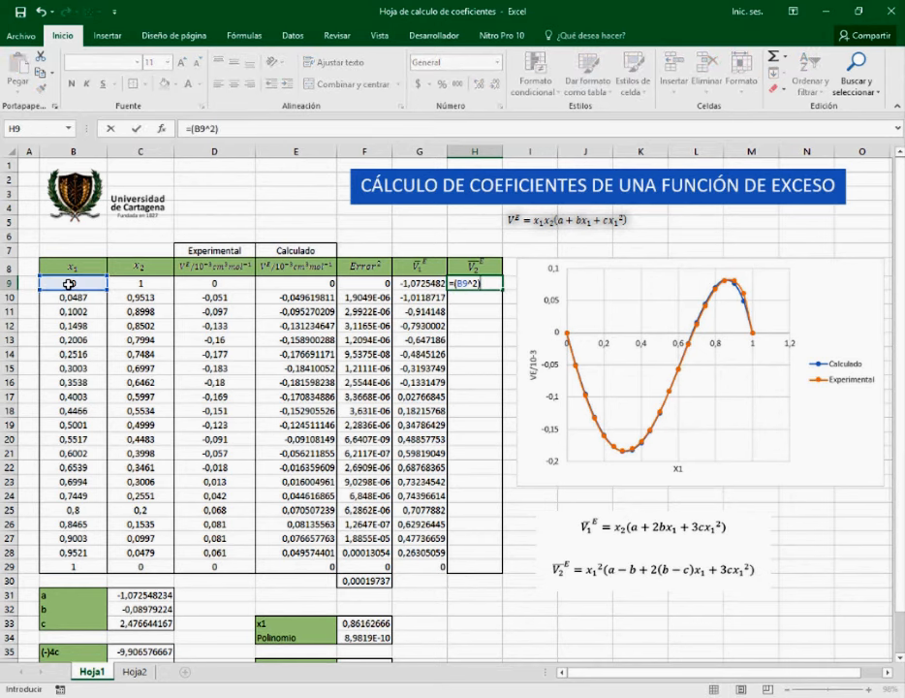
text()*()
click(155, 595)
text(-)
click(158, 609)
text(+2*()
click(158, 609)
text(-)
click(146, 624)
text())
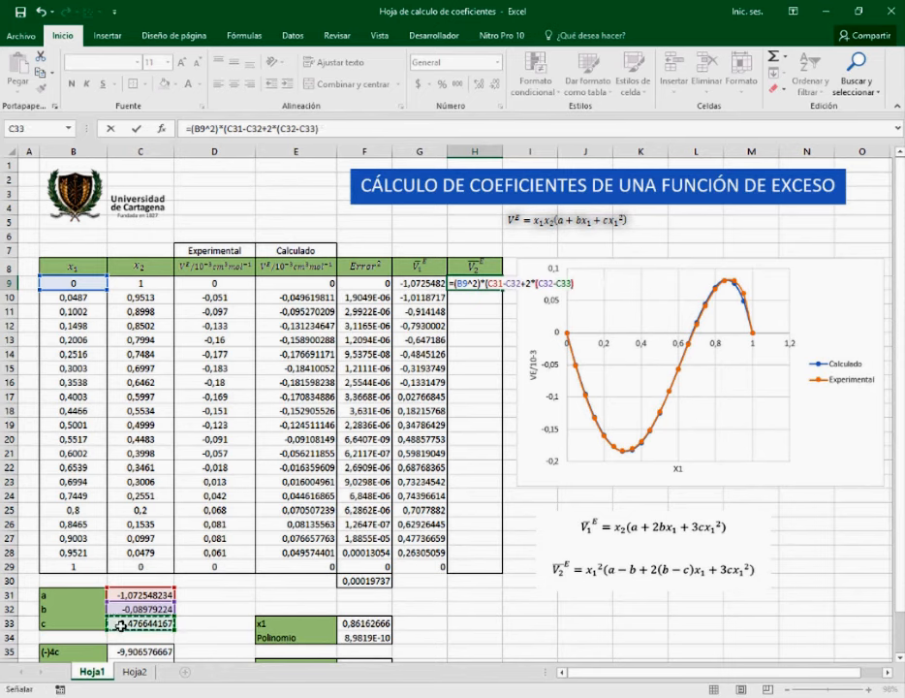
text(*)
click(93, 284)
text(+3*)
click(145, 624)
text(*()
click(93, 284)
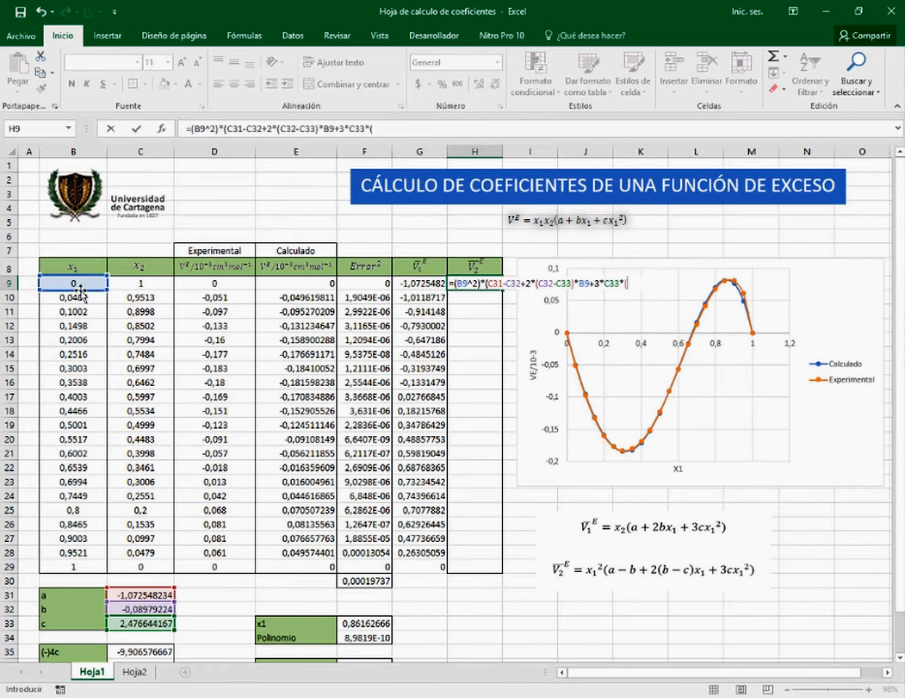
text(^2))
- Make every C31, C32 and C33 reference in the H9 formula absolute, accept the suggested correction and fill it down to H29
click(232, 128)
key(F4)
click(261, 128)
key(F4)
click(305, 128)
key(F4)
click(334, 128)
key(F4)
click(385, 128)
key(F4)
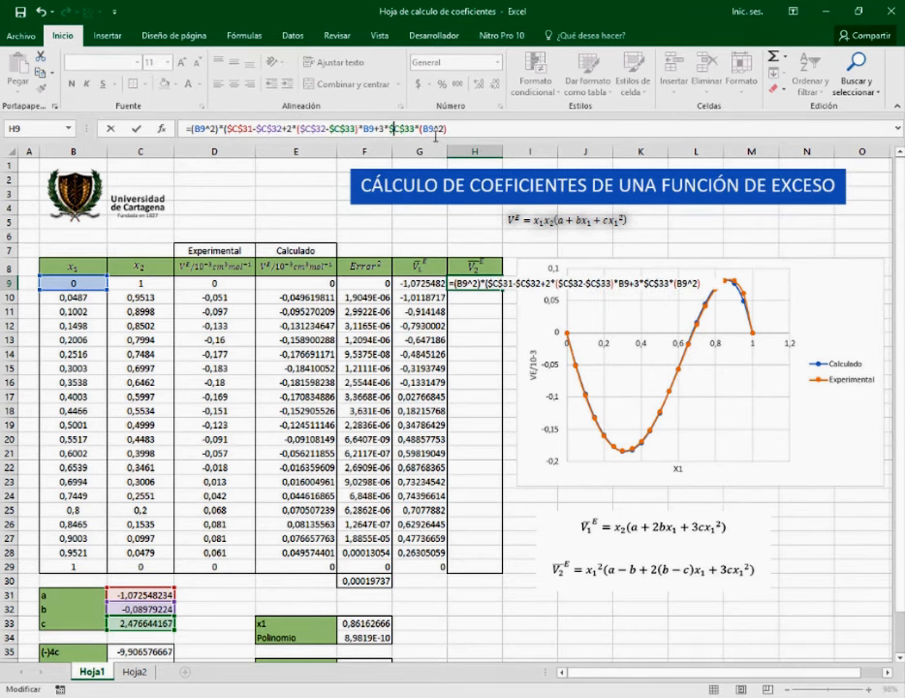
key(Return)
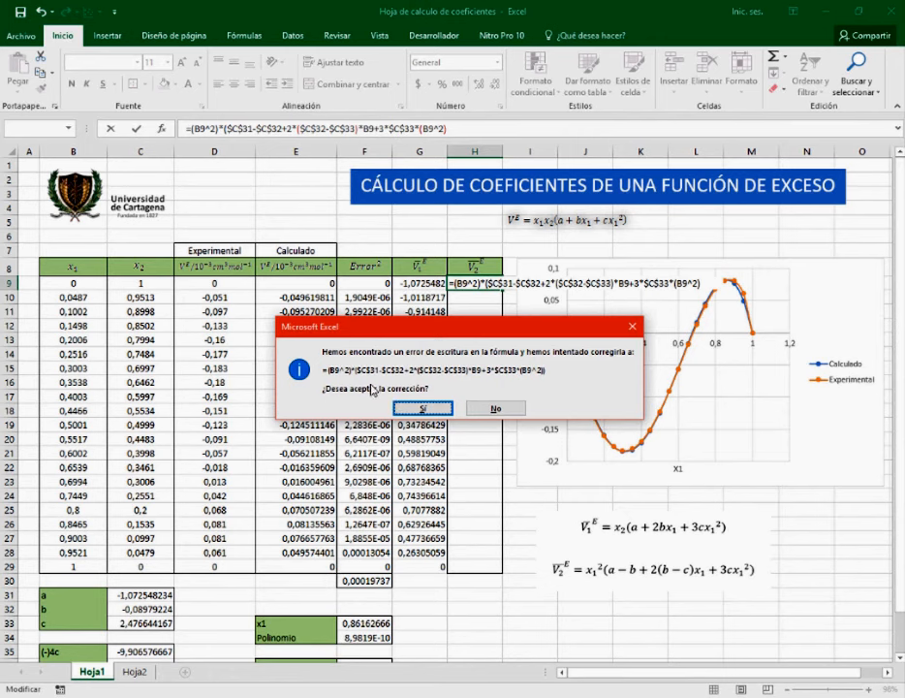
click(422, 407)
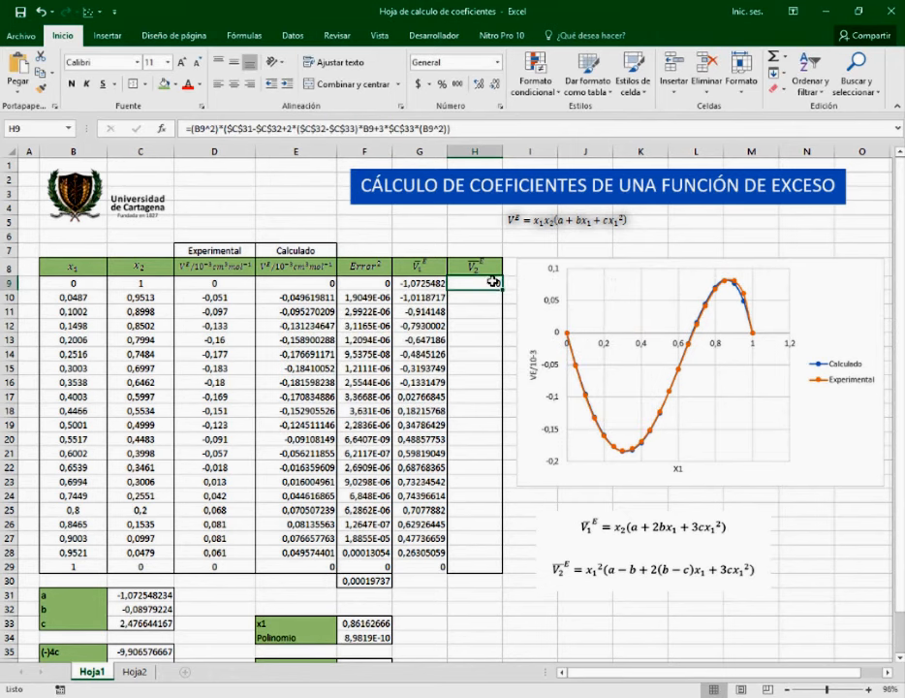
drag(503, 288, 507, 570)
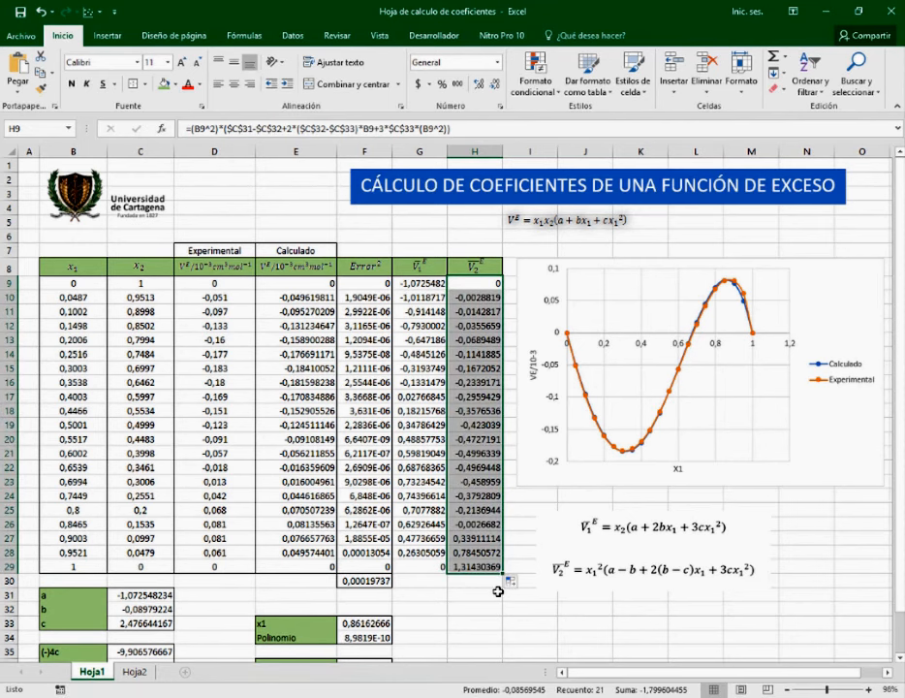
click(497, 595)
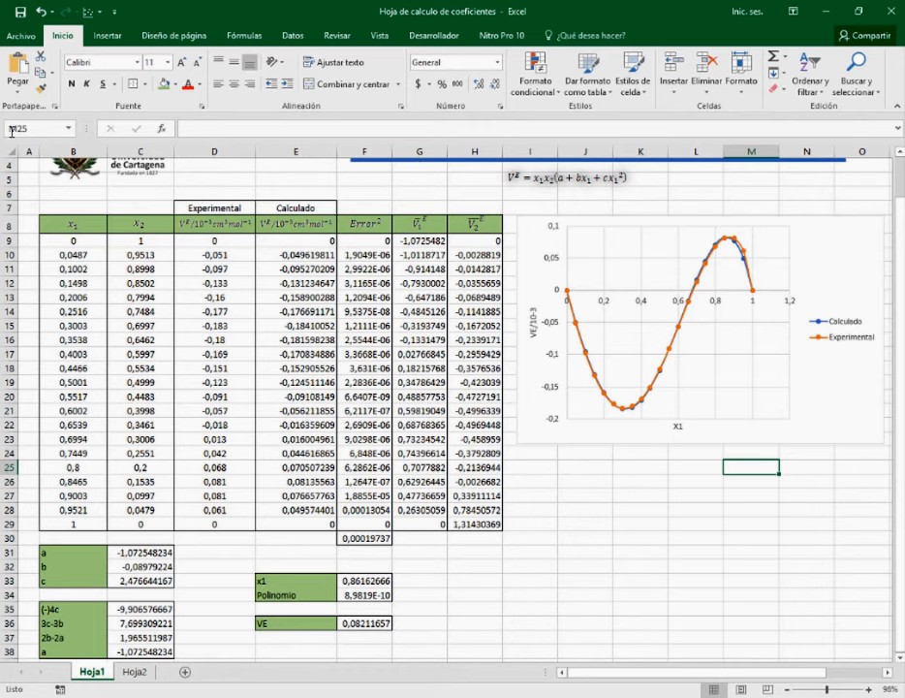
- Insert a scatter chart with lines and markers plotting G9:G29 against B9:B29, and place it below the existing VE chart
drag(86, 239, 70, 518)
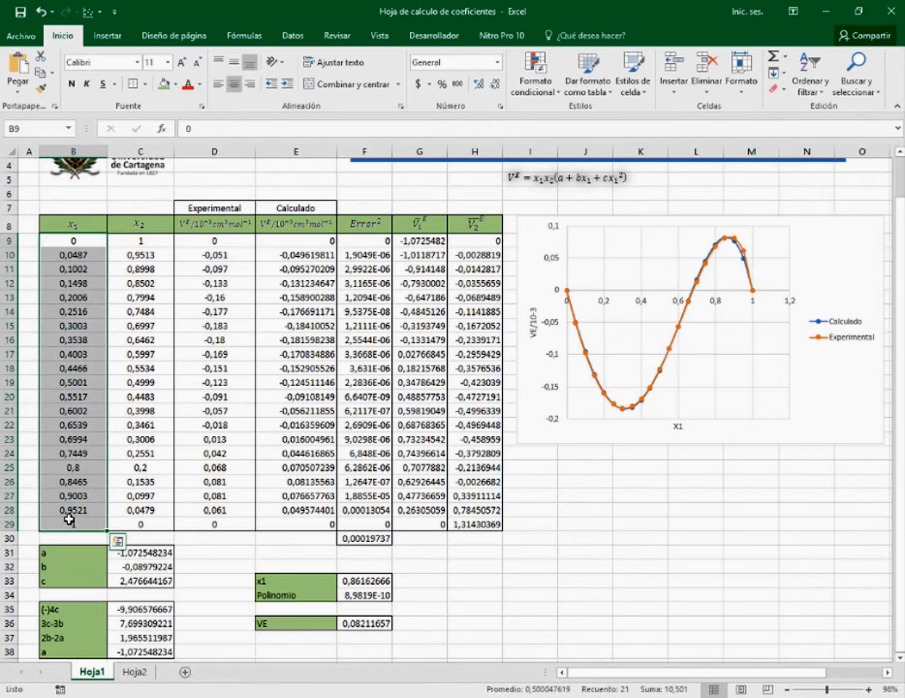
drag(427, 242, 418, 522)
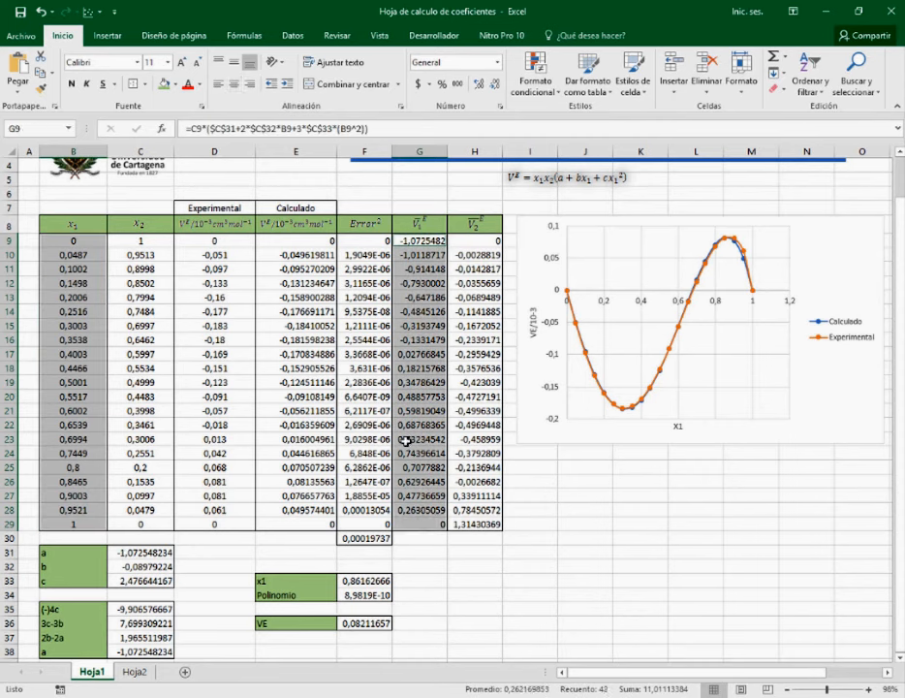
click(107, 37)
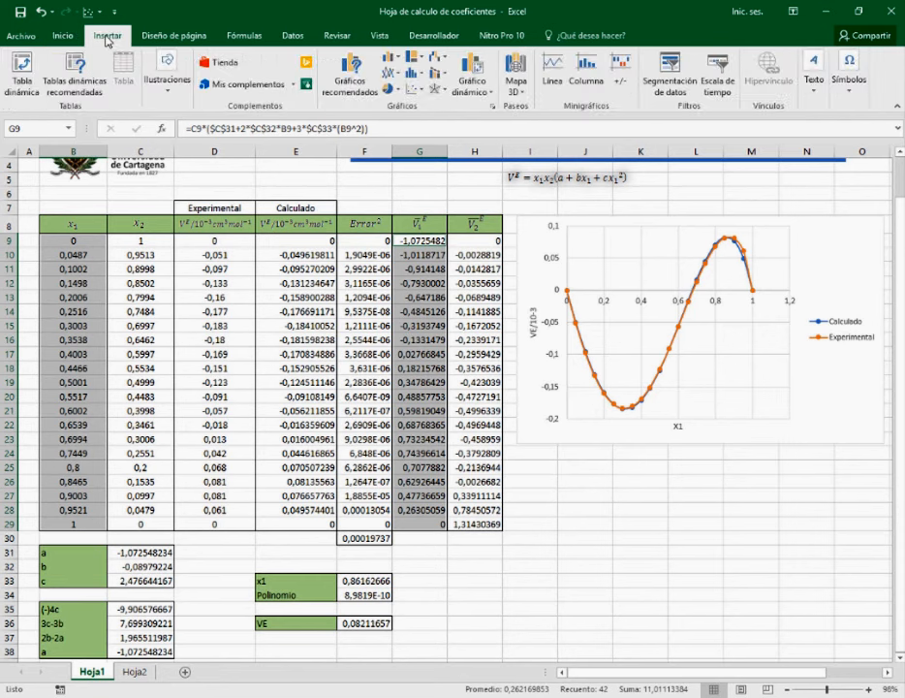
click(414, 89)
click(463, 133)
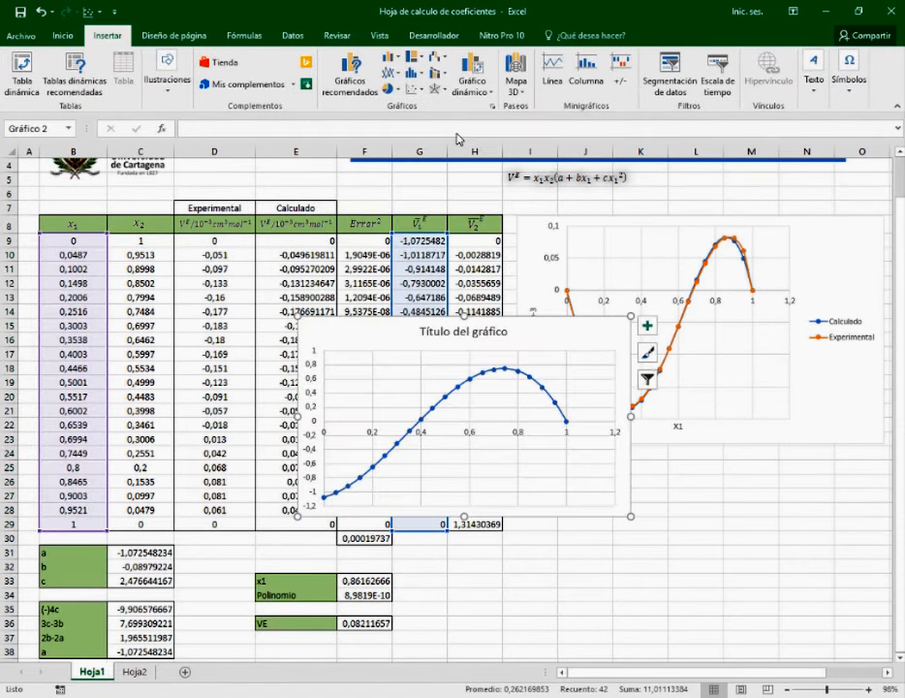
drag(482, 361, 648, 491)
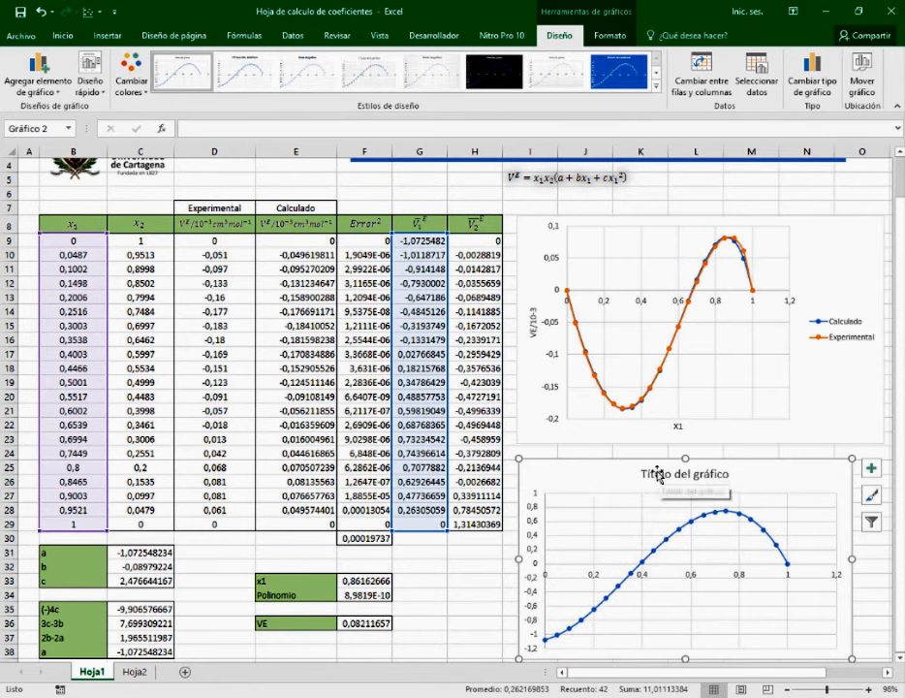
- Add a series named VE 2 to the new chart with X values B9:B29 and Y values H9:H29
scroll(651, 485, down, 1)
right_click(599, 506)
click(659, 584)
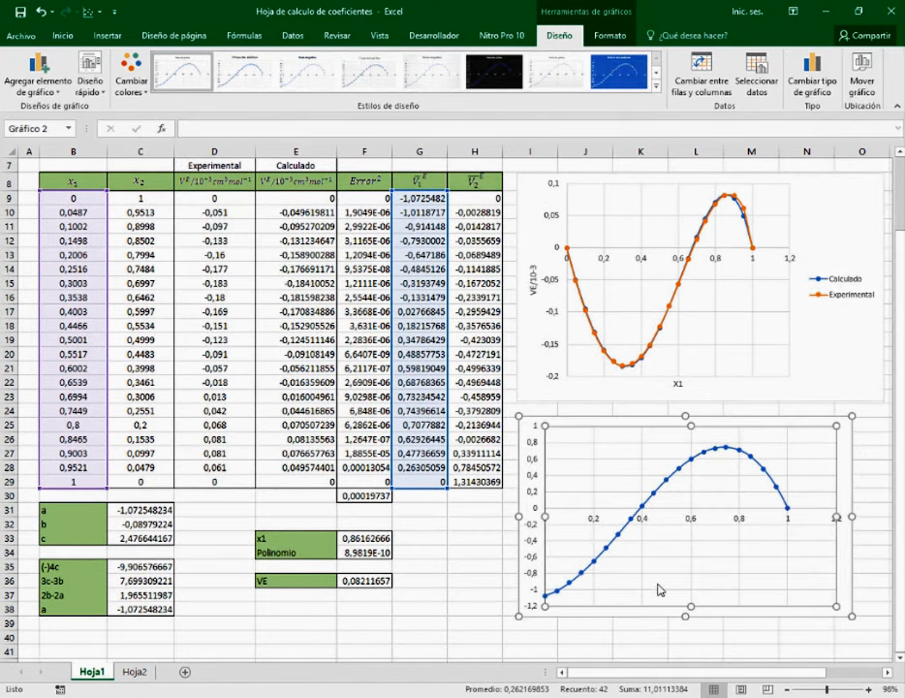
click(514, 436)
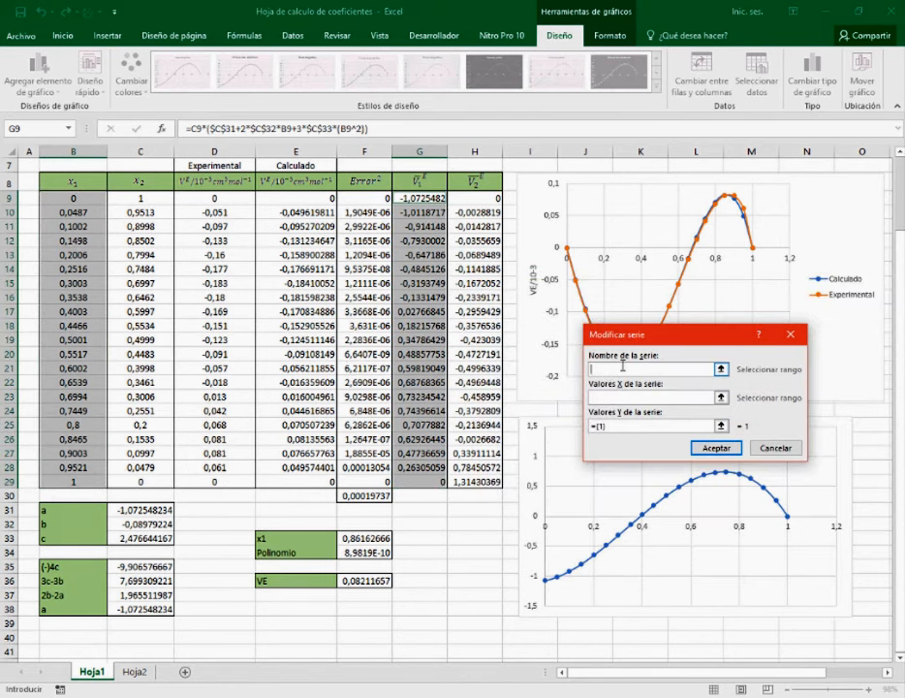
text(VE 2)
key(Tab)
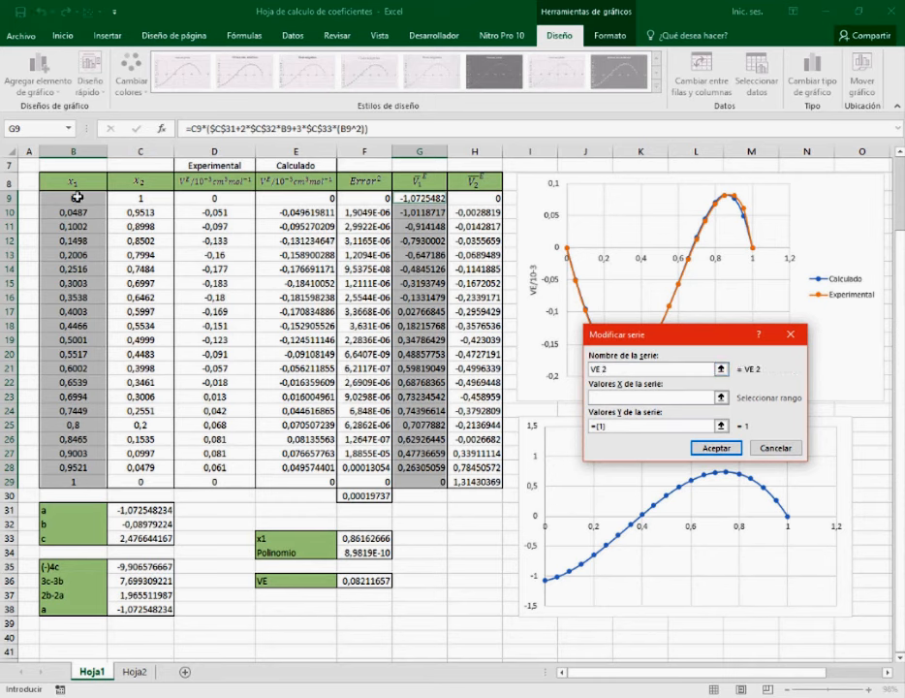
drag(73, 198, 73, 481)
click(615, 427)
key(BackSpace)
key(BackSpace)
key(BackSpace)
drag(420, 198, 427, 480)
click(725, 449)
- Name the new chart's first data series VE1
click(524, 410)
click(572, 390)
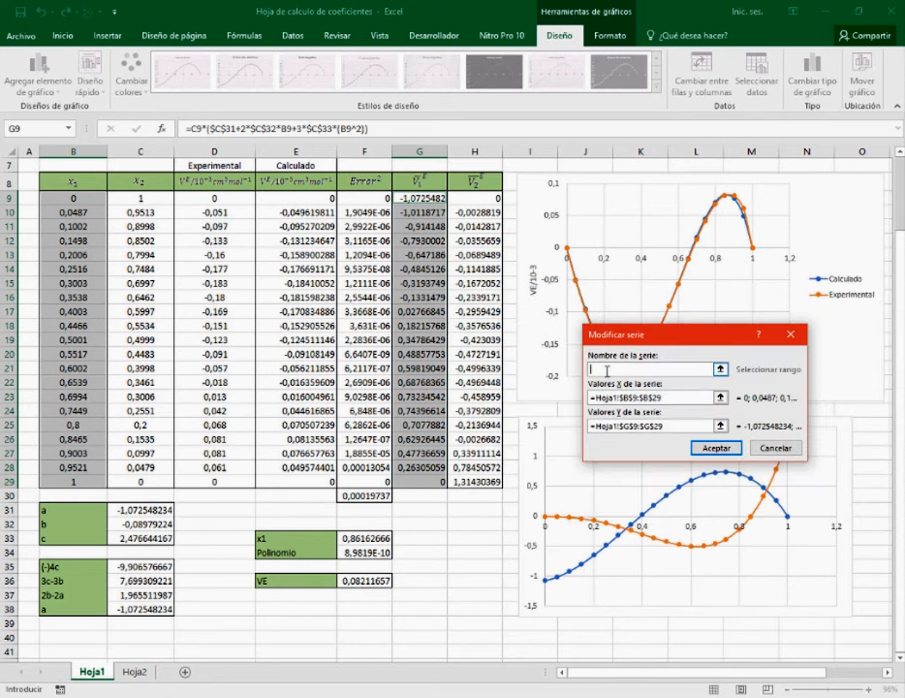
text(VE1)
click(716, 448)
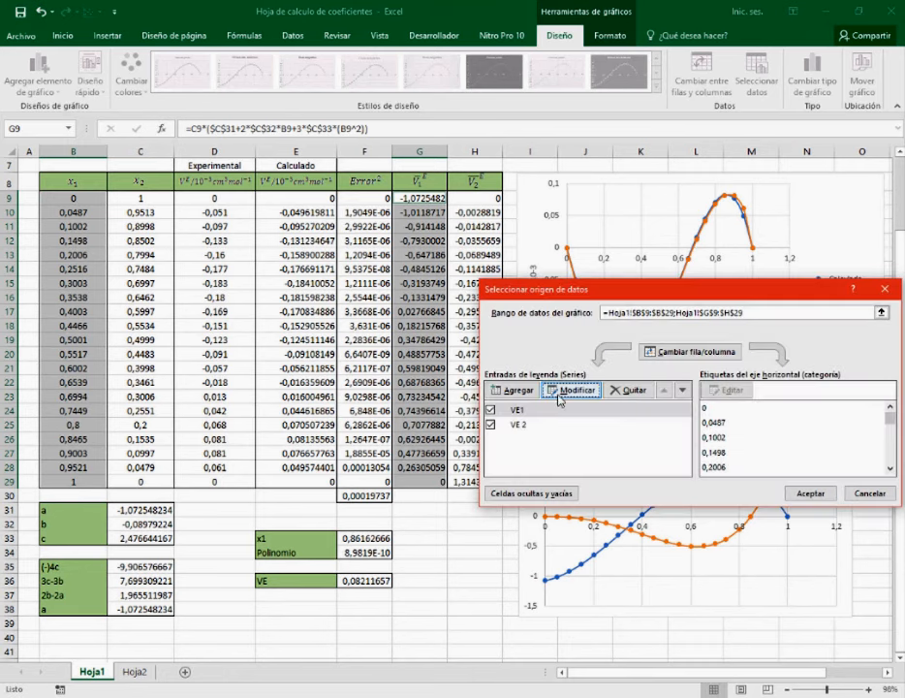
- Add a series named VE to the lower chart with X values B9:B29 and Y values E9:E29
click(514, 390)
text(VE)
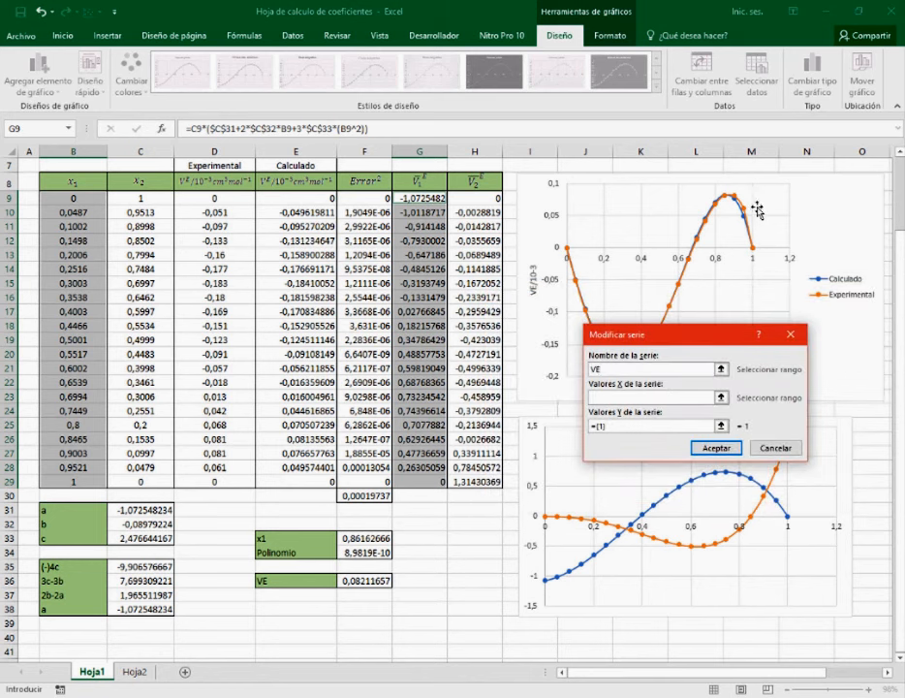
click(654, 397)
drag(73, 198, 74, 481)
click(613, 427)
drag(296, 198, 308, 477)
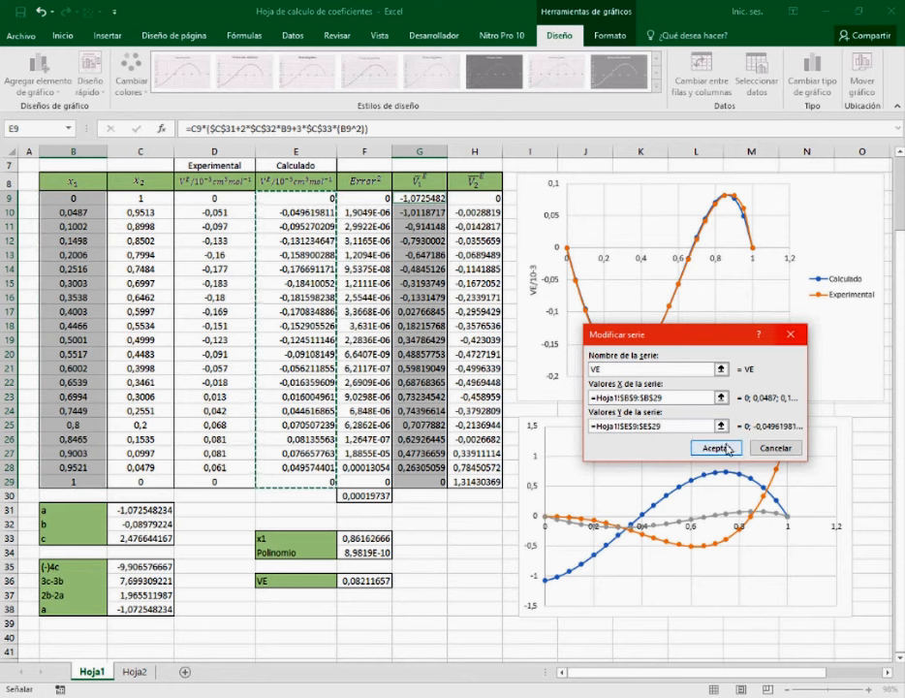
click(730, 448)
- Add a legend to the lower chart and give only its horizontal axis a title, reading X1
click(871, 425)
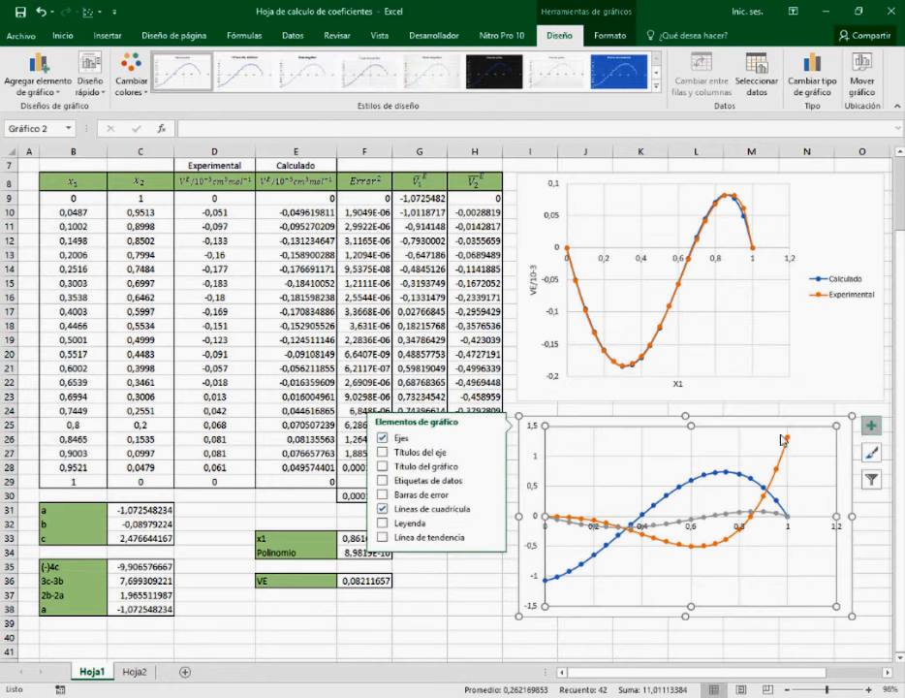
click(407, 452)
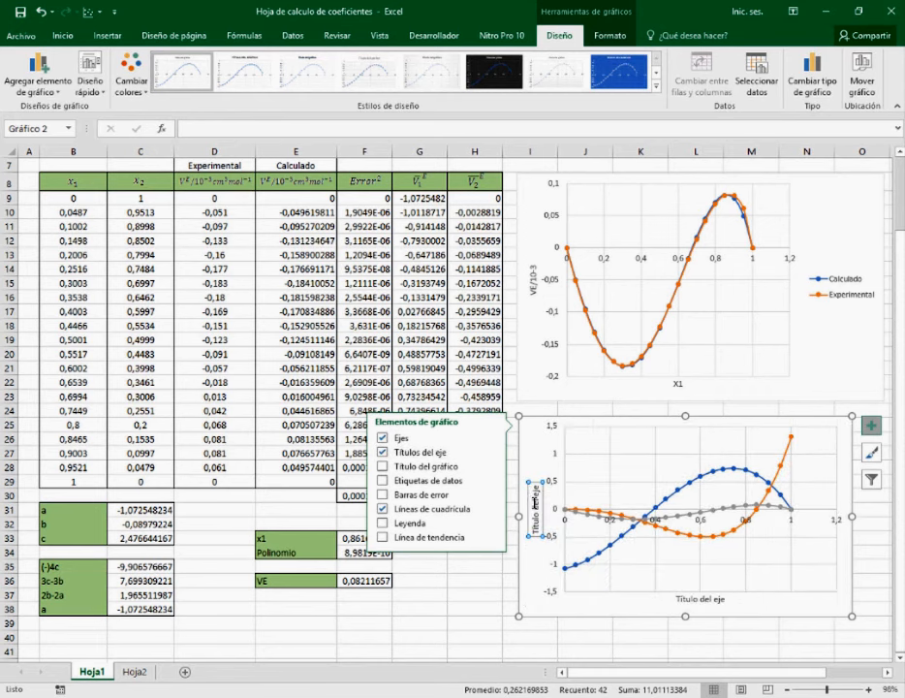
click(393, 522)
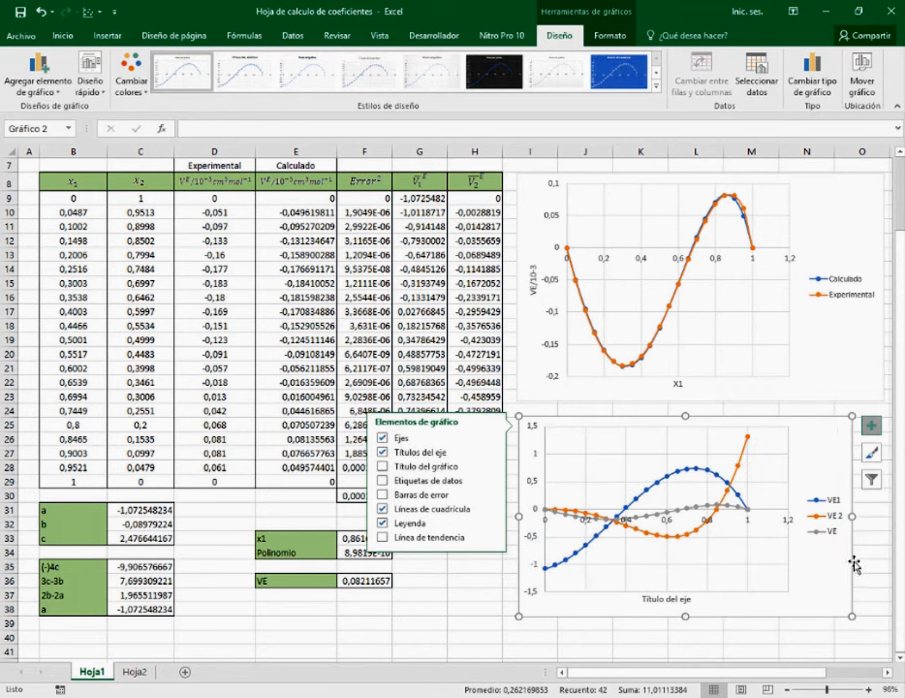
click(663, 603)
text(X)
key(Return)
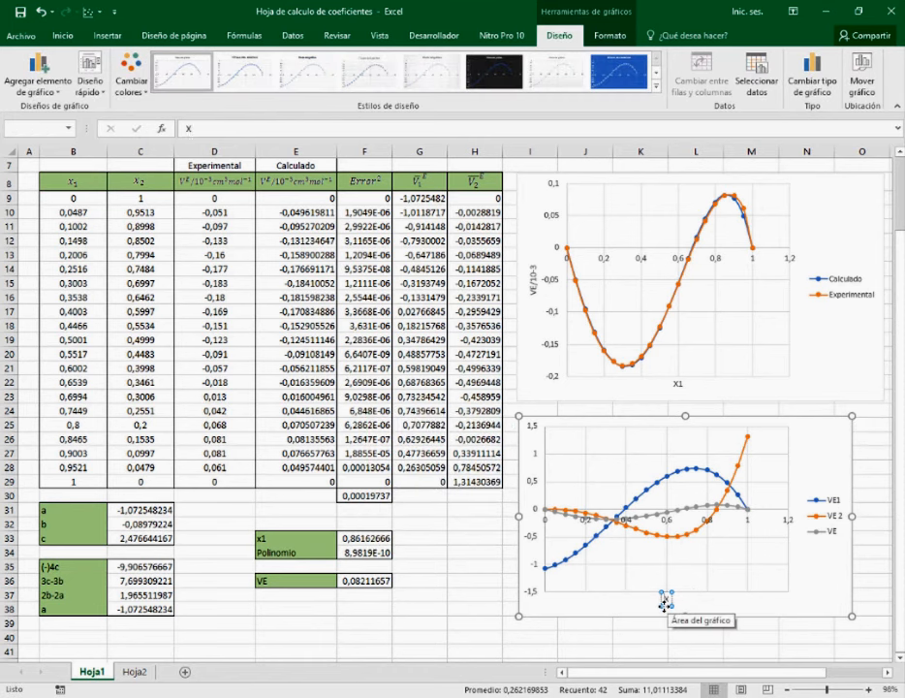
click(774, 650)
click(829, 598)
click(875, 594)
ctrl+scroll(875, 593, up, 5)
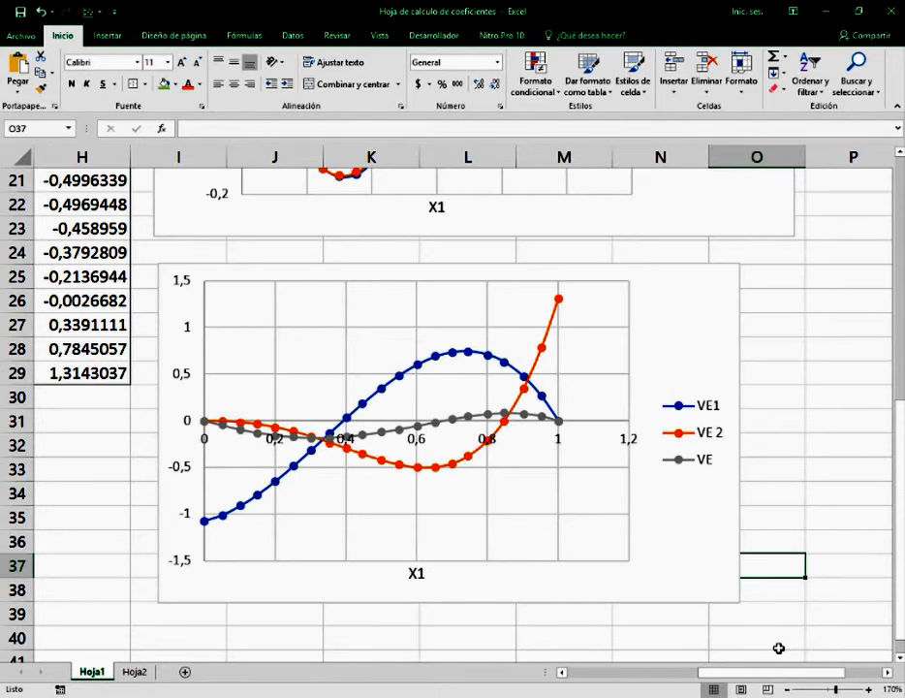
scroll(806, 381, down, 6)
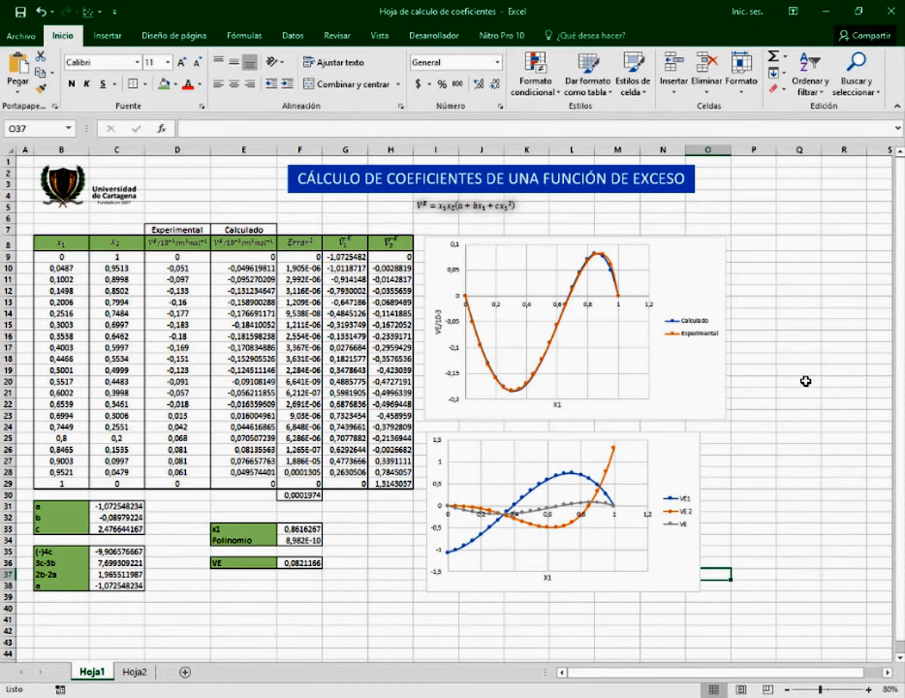